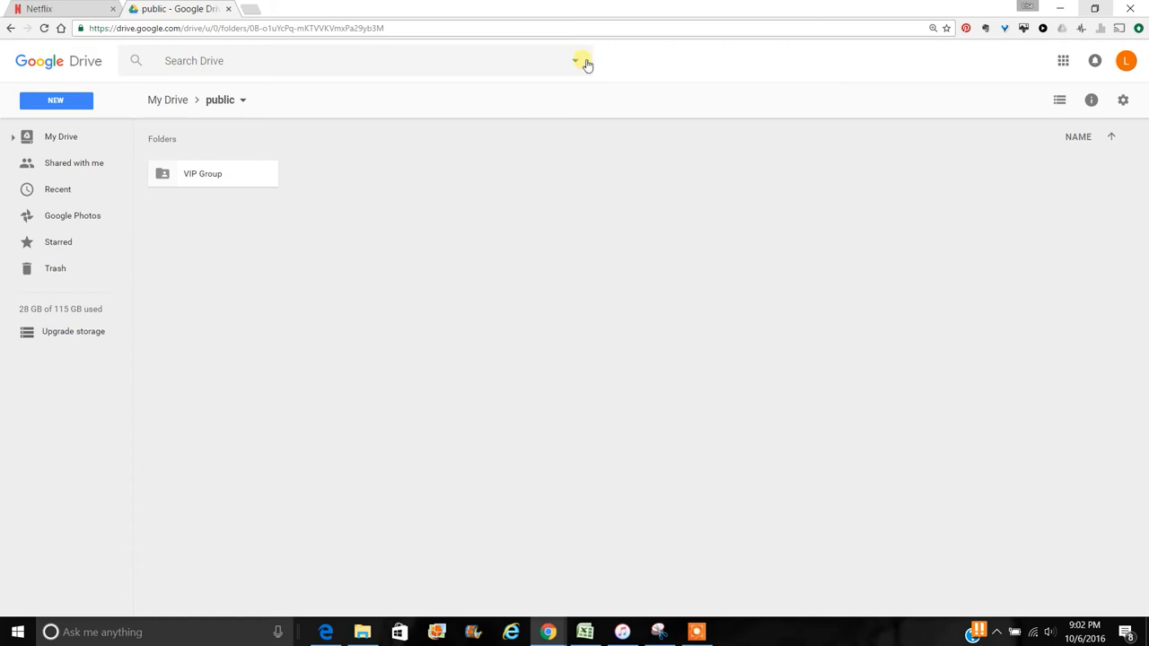
- Create a new blank Google Form in the public Drive folder
{"action": "left_click_drag", "start_coordinate": [180, 28], "coordinate": [116, 28]}
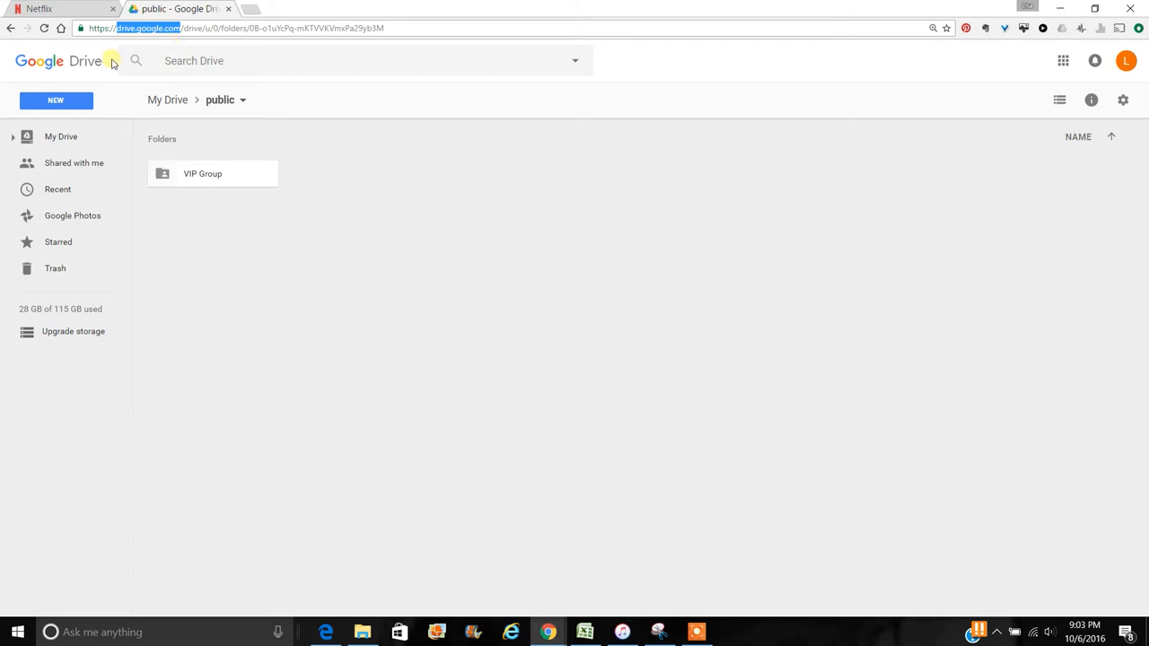
{"action": "left_click", "coordinate": [75, 99]}
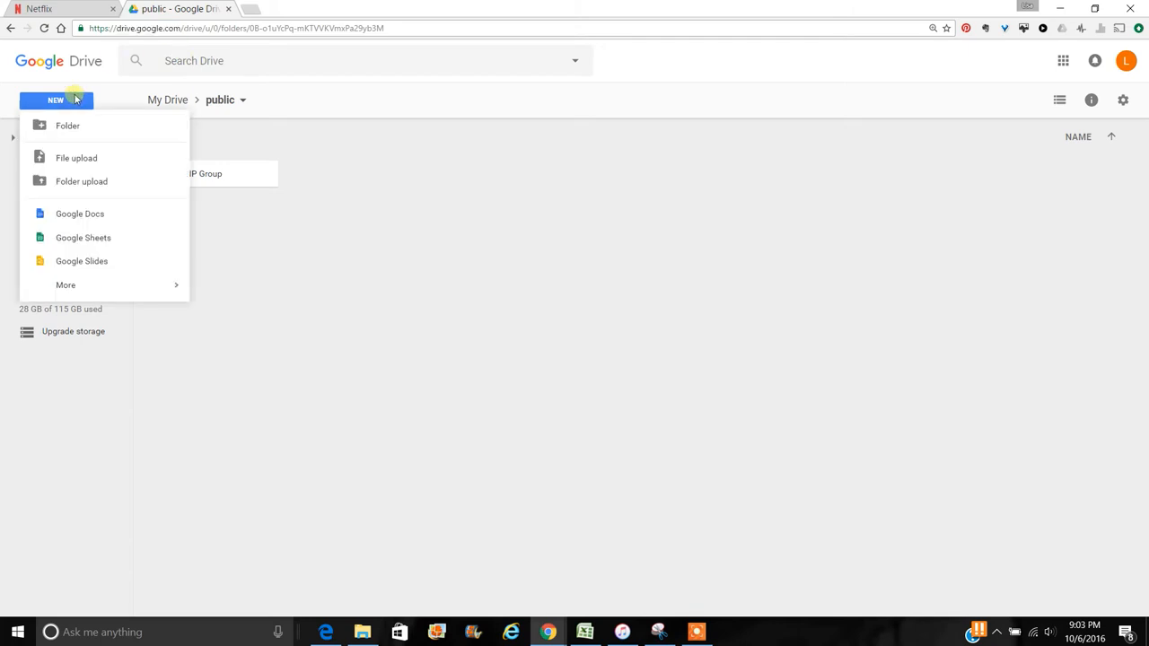
{"action": "mouse_move", "coordinate": [176, 293]}
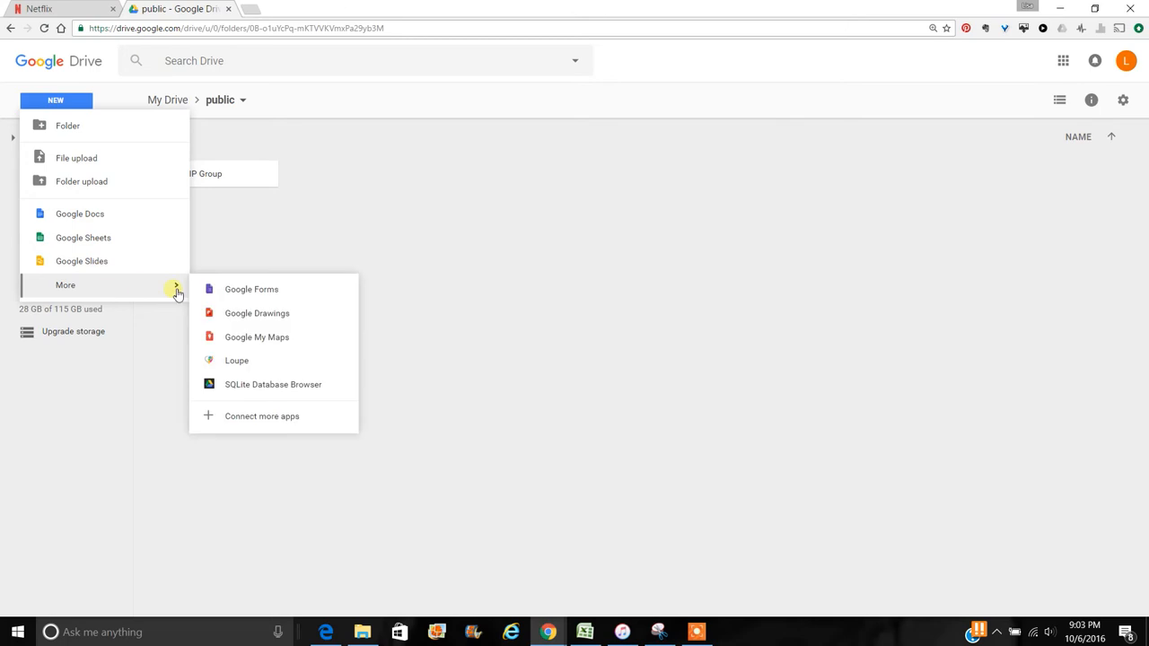
{"action": "left_click", "coordinate": [244, 297]}
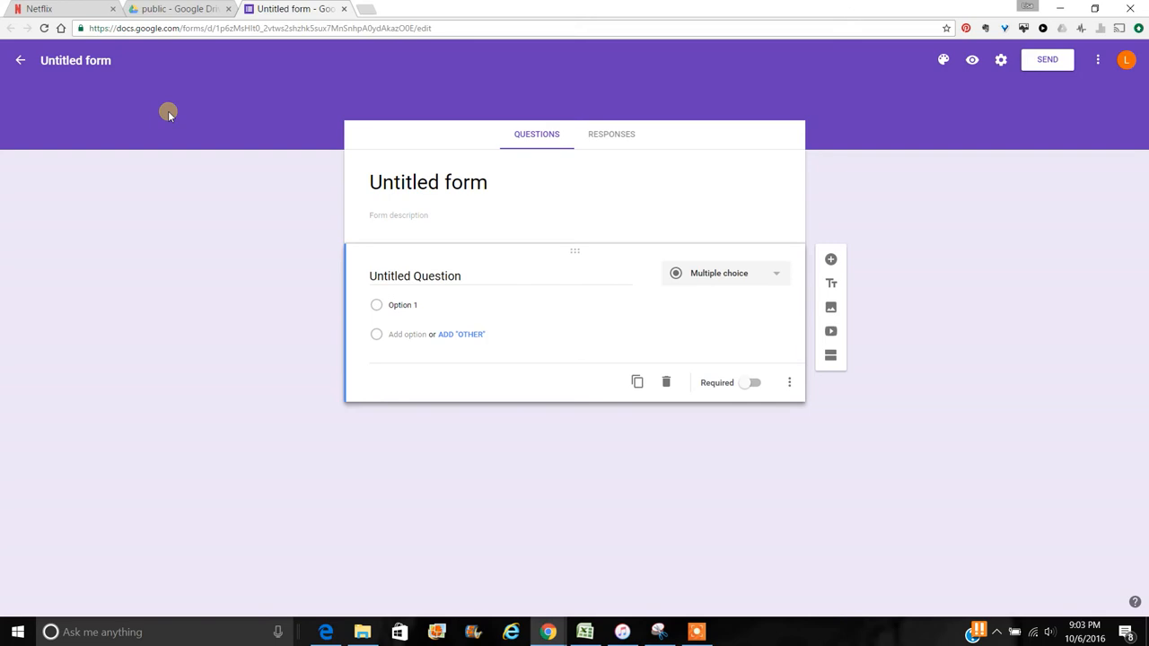
- Set the form's title to "Checkout Form"
{"action": "left_click", "coordinate": [406, 195]}
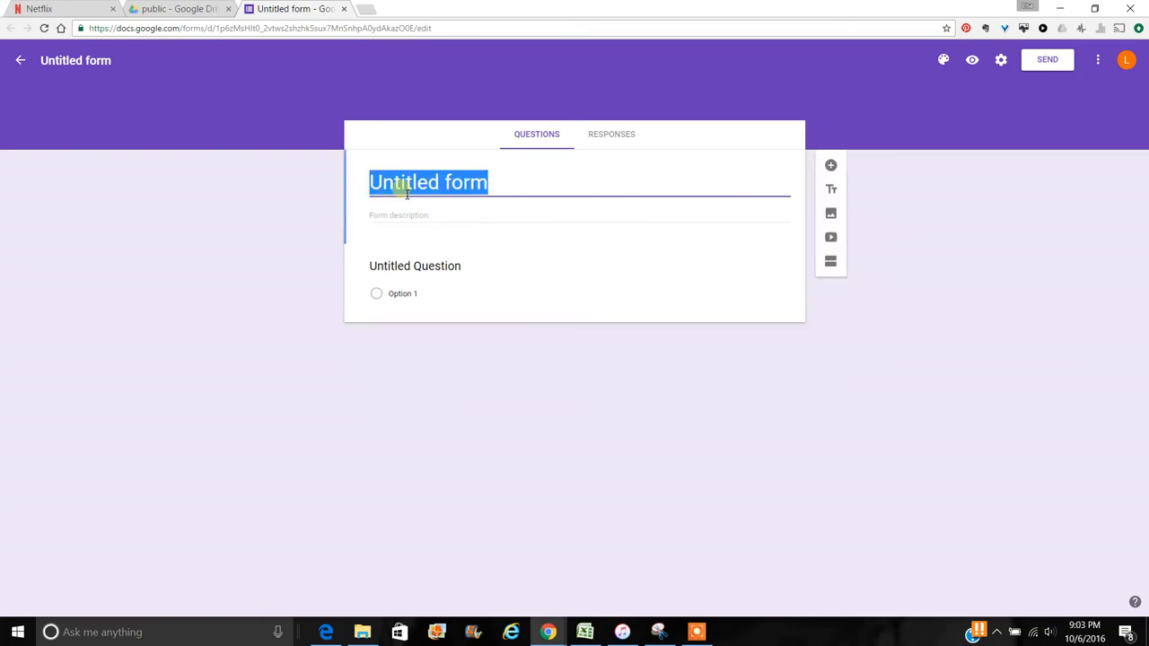
{"action": "type", "text": "C"}
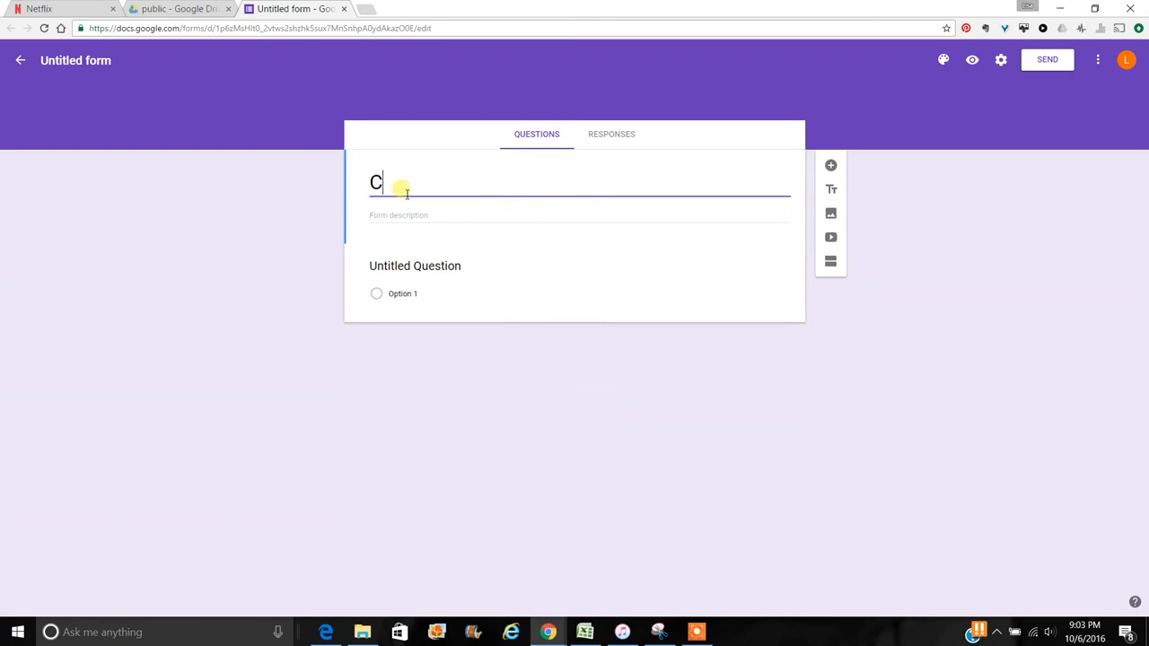
{"action": "type", "text": "heckout Form"}
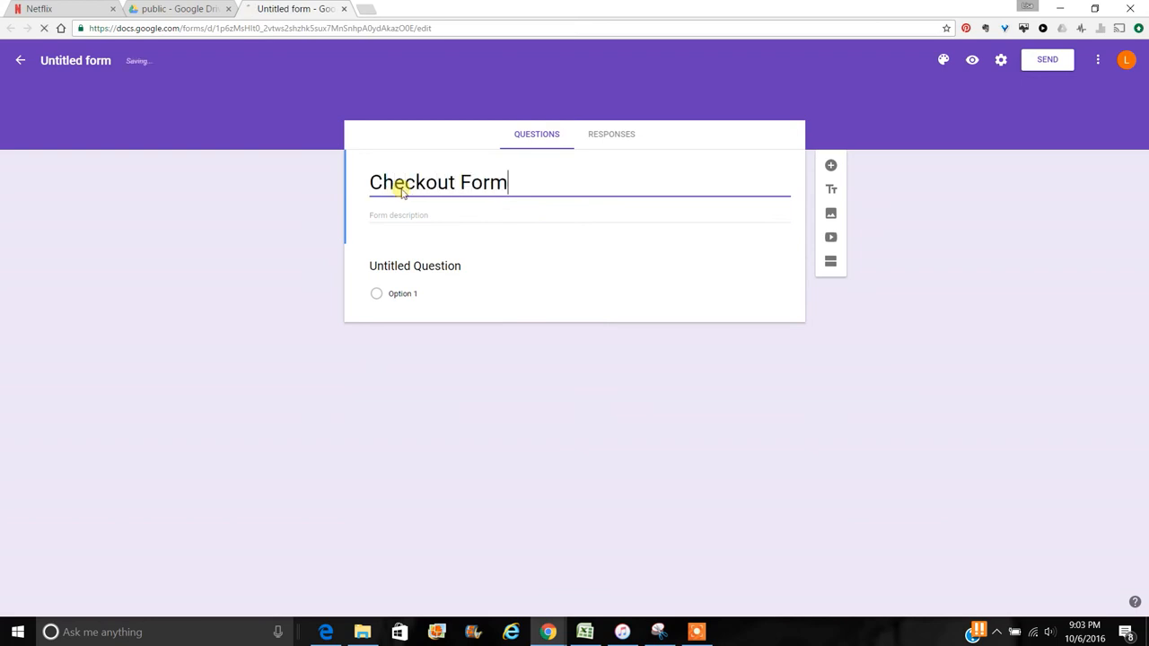
- Enter the form description "Please fill out this form when you're finishing buying for the night:"
{"action": "left_click", "coordinate": [440, 215]}
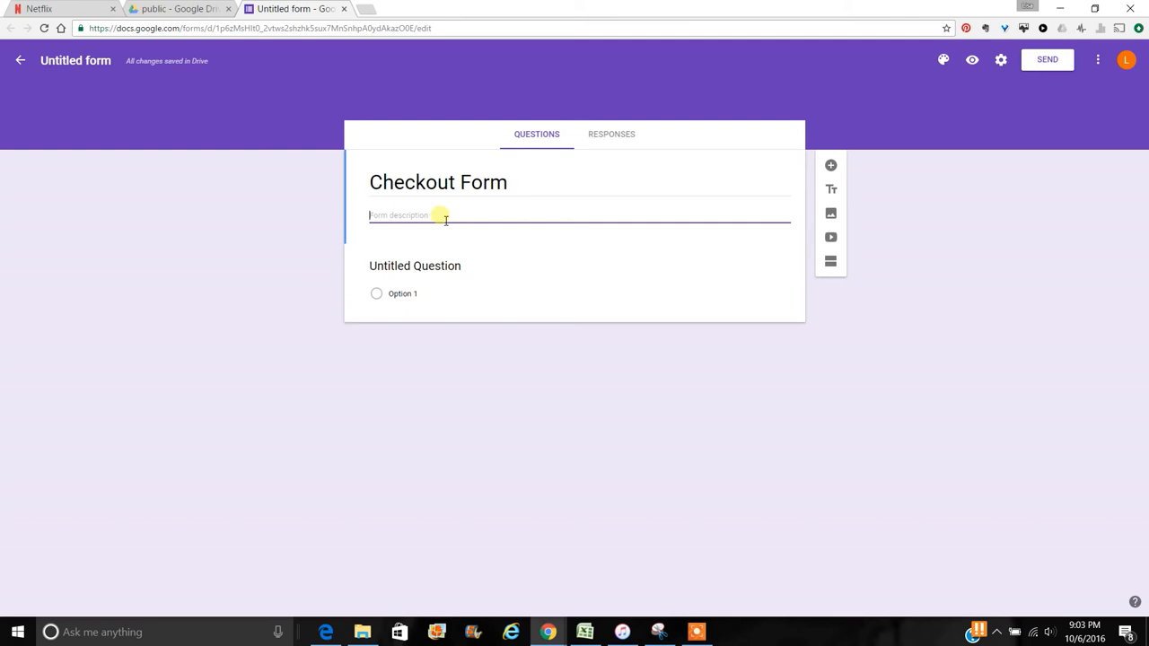
{"action": "type", "text": "Please fill o"}
{"action": "key", "text": "BackSpace"}
{"action": "key", "text": "BackSpace"}
{"action": "key", "text": "BackSpace"}
{"action": "type", "text": "fill out this"}
{"action": "key", "text": "BackSpace"}
{"action": "key", "text": "BackSpace"}
{"action": "key", "text": "BackSpace"}
{"action": "key", "text": "BackSpace"}
{"action": "key", "text": "BackSpace"}
{"action": "key", "text": "BackSpace"}
{"action": "key", "text": "BackSpace"}
{"action": "key", "text": "BackSpace"}
{"action": "key", "text": "BackSpace"}
{"action": "key", "text": "BackSpace"}
{"action": "key", "text": "BackSpace"}
{"action": "key", "text": "BackSpace"}
{"action": "type", "text": "ill out this form"}
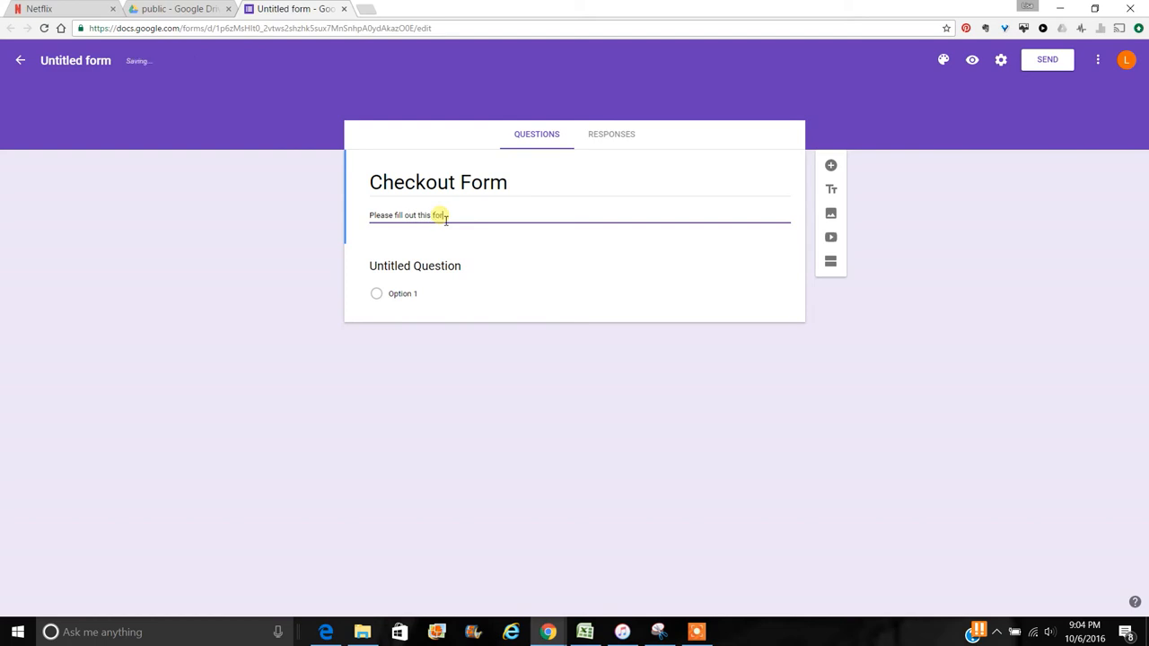
{"action": "type", "text": " when you're finishing buying for the night:"}
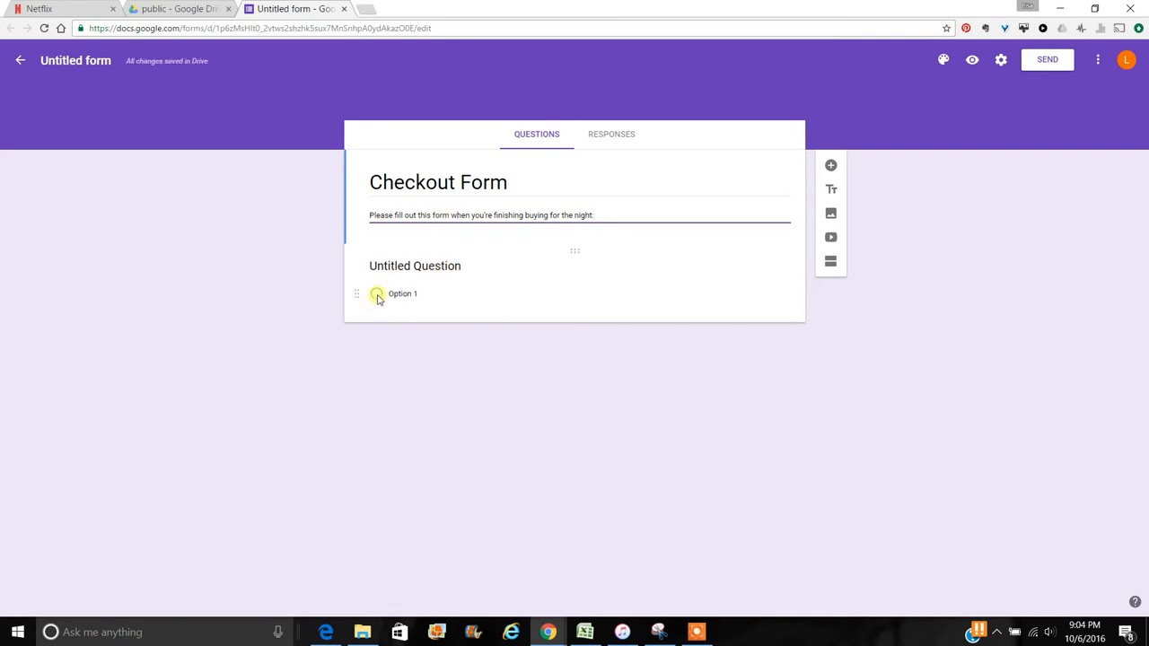
- Rename the untitled first question "Facebook Name" and make it a short answer question
{"action": "left_click", "coordinate": [422, 267]}
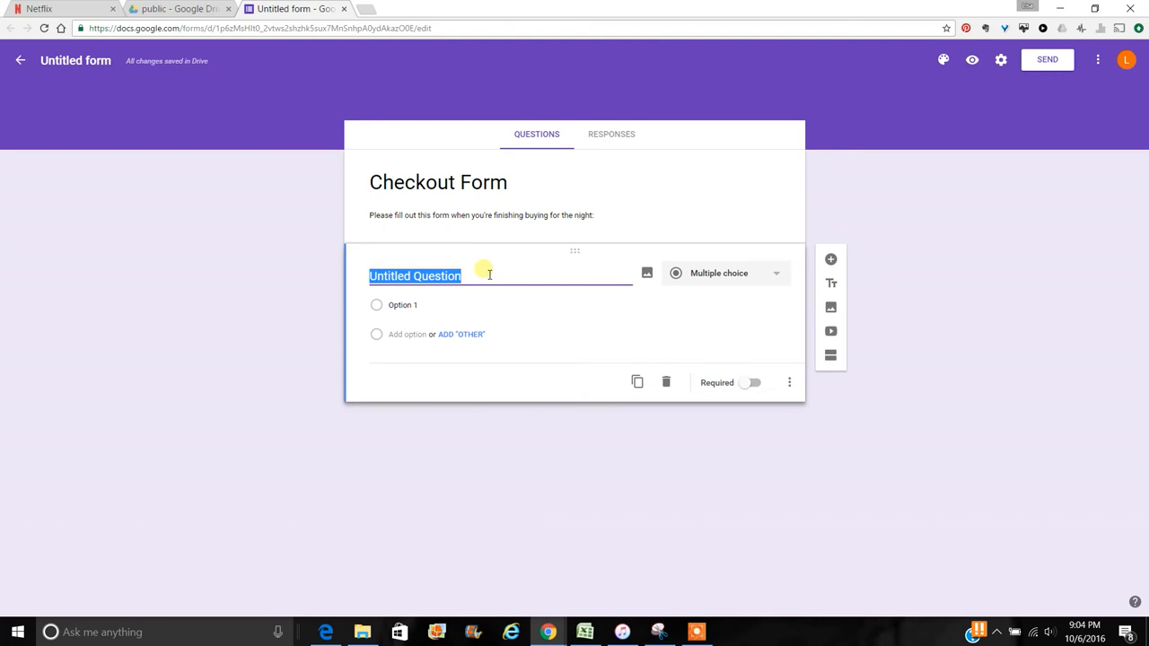
{"action": "type", "text": "Face"}
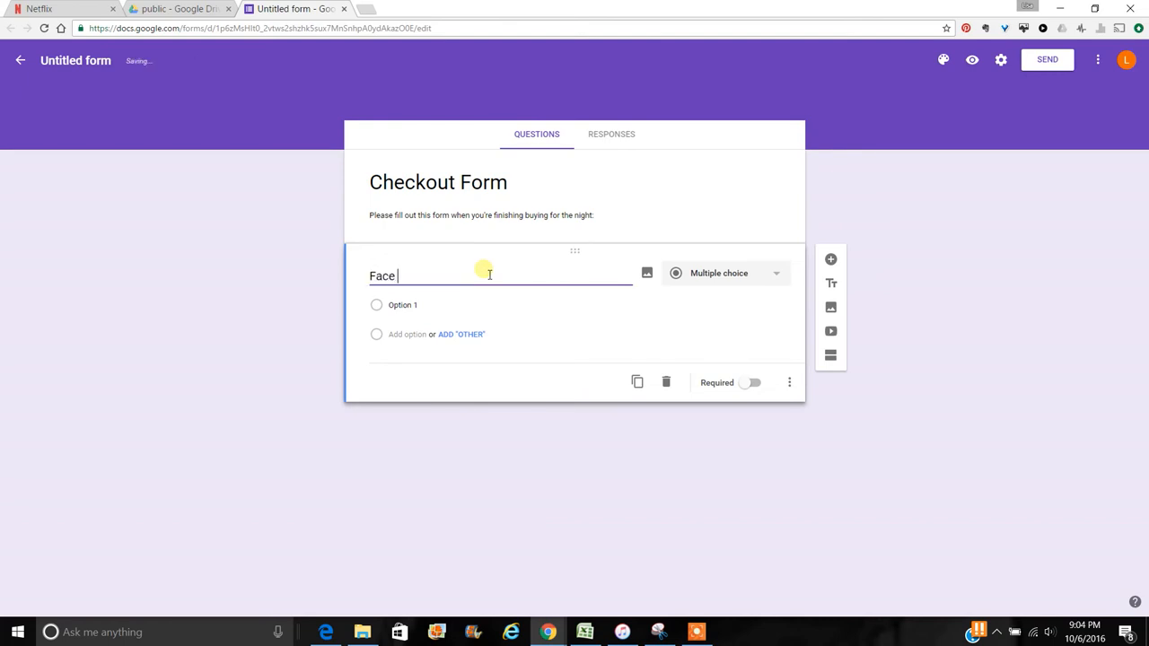
{"action": "type", "text": "book Name"}
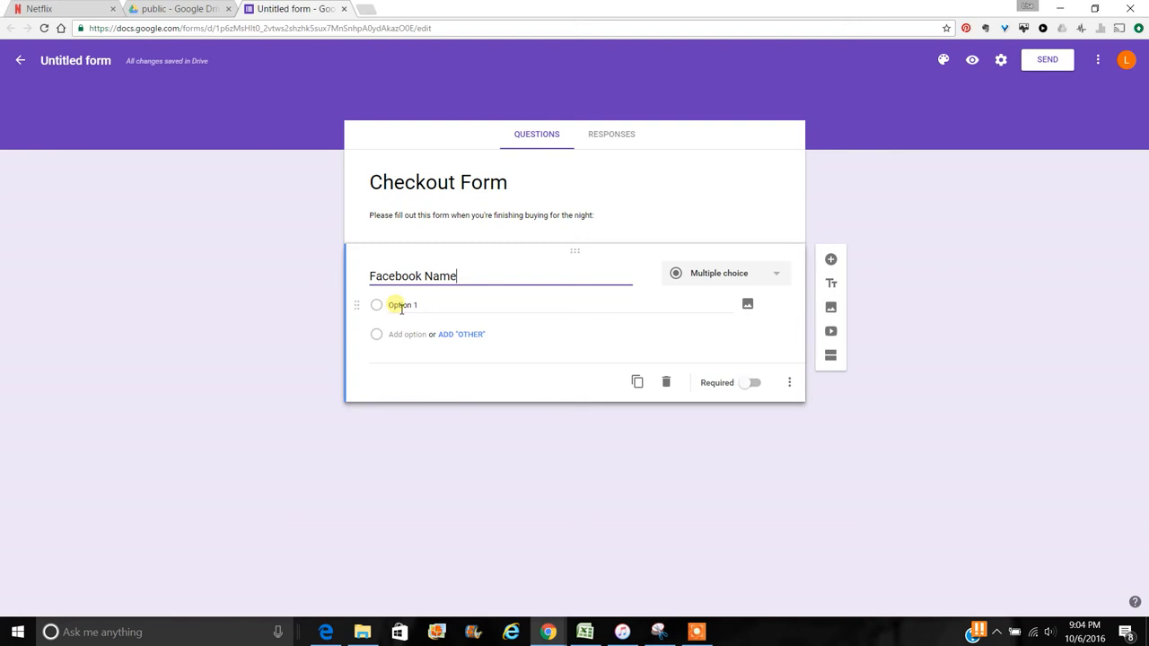
{"action": "left_click", "coordinate": [750, 280]}
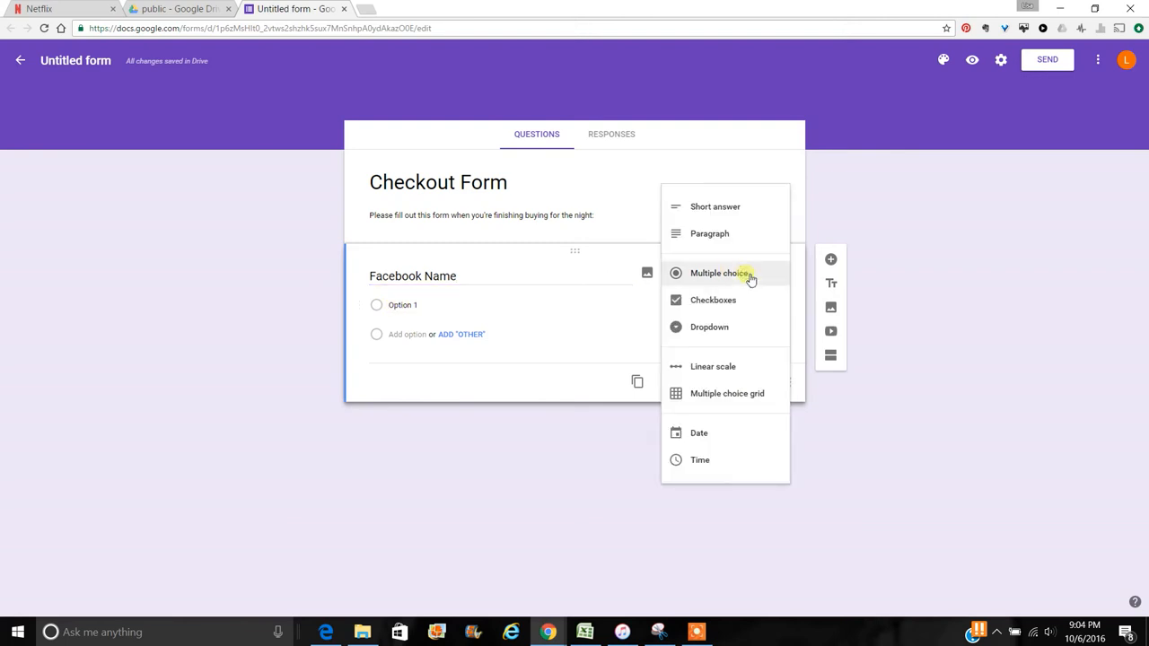
{"action": "left_click", "coordinate": [735, 212]}
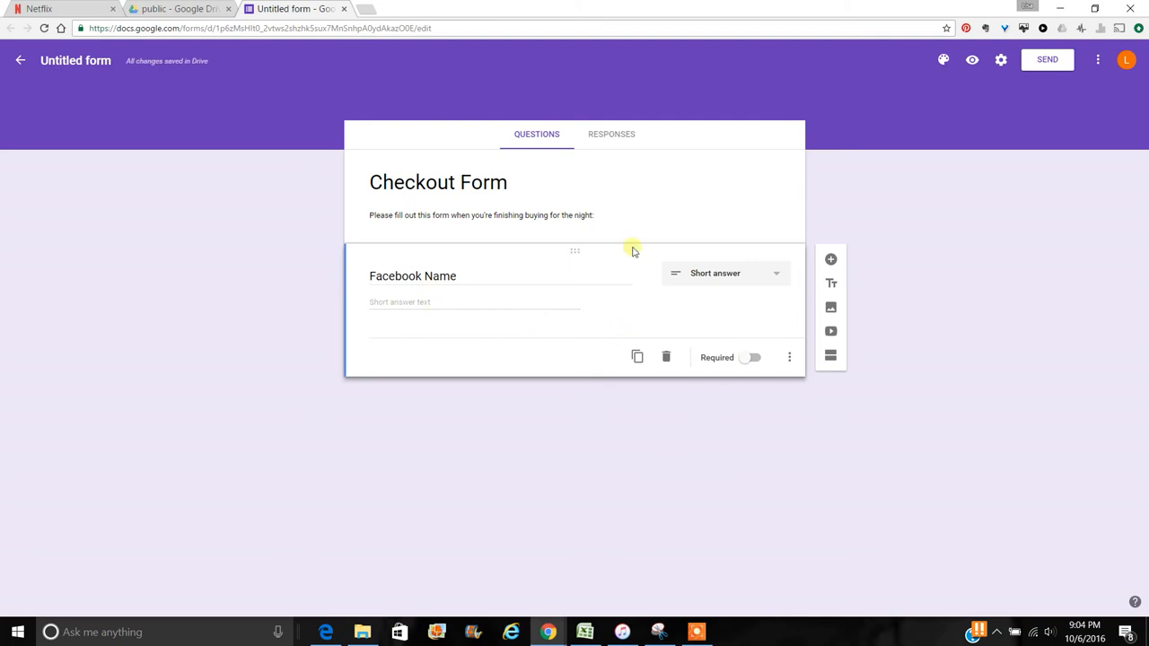
- Add a title block below Facebook Name reading "Mailing Address (if different from Paypal)" with the description "Must accept US Mail"
{"action": "left_click", "coordinate": [834, 284]}
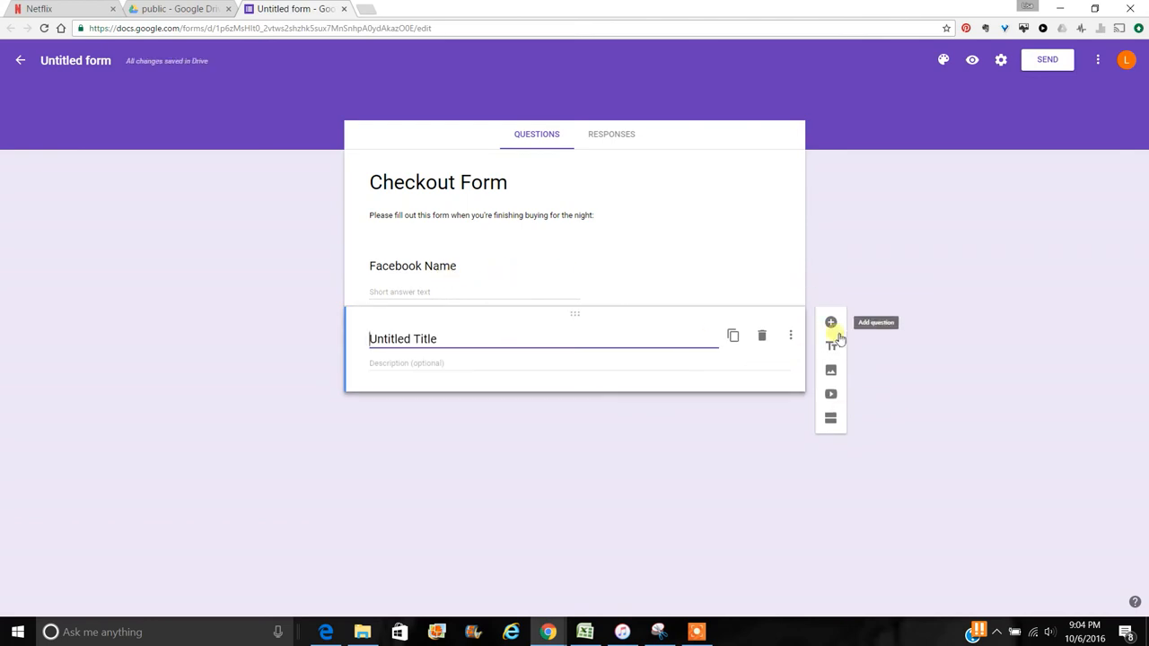
{"action": "left_click", "coordinate": [516, 346]}
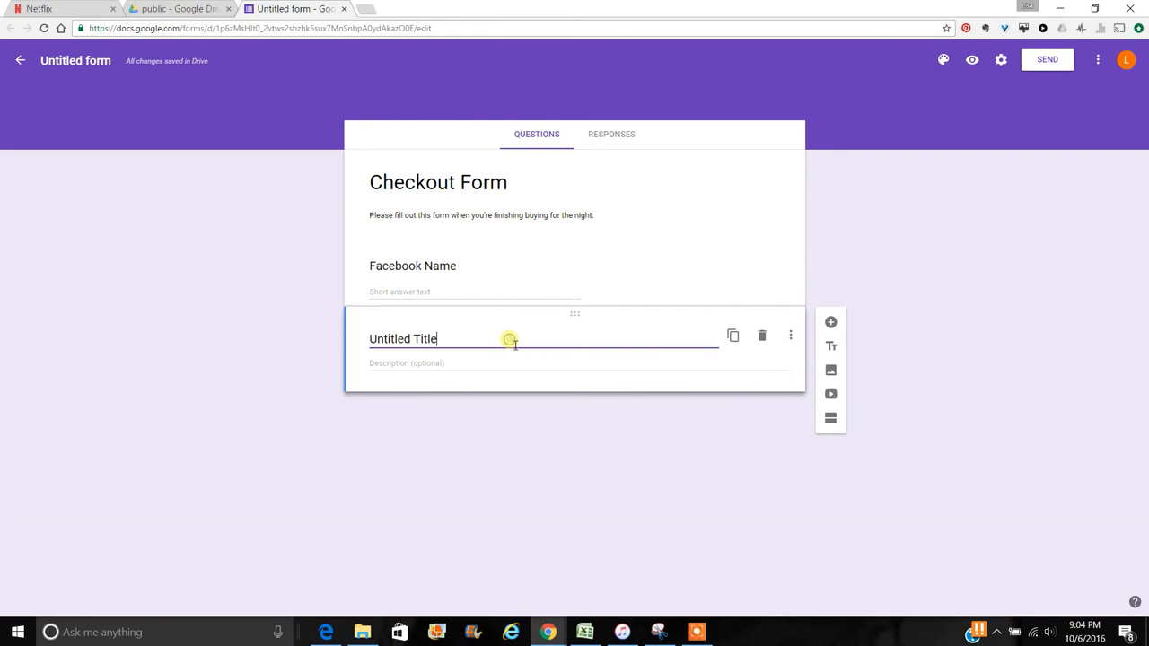
{"action": "key", "text": "BackSpace"}
{"action": "key", "text": "BackSpace"}
{"action": "key", "text": "BackSpace"}
{"action": "key", "text": "BackSpace"}
{"action": "key", "text": "BackSpace"}
{"action": "key", "text": "BackSpace"}
{"action": "key", "text": "BackSpace"}
{"action": "key", "text": "BackSpace"}
{"action": "key", "text": "BackSpace"}
{"action": "key", "text": "BackSpace"}
{"action": "key", "text": "BackSpace"}
{"action": "key", "text": "BackSpace"}
{"action": "key", "text": "BackSpace"}
{"action": "key", "text": "BackSpace"}
{"action": "type", "text": "Mailing Addres"}
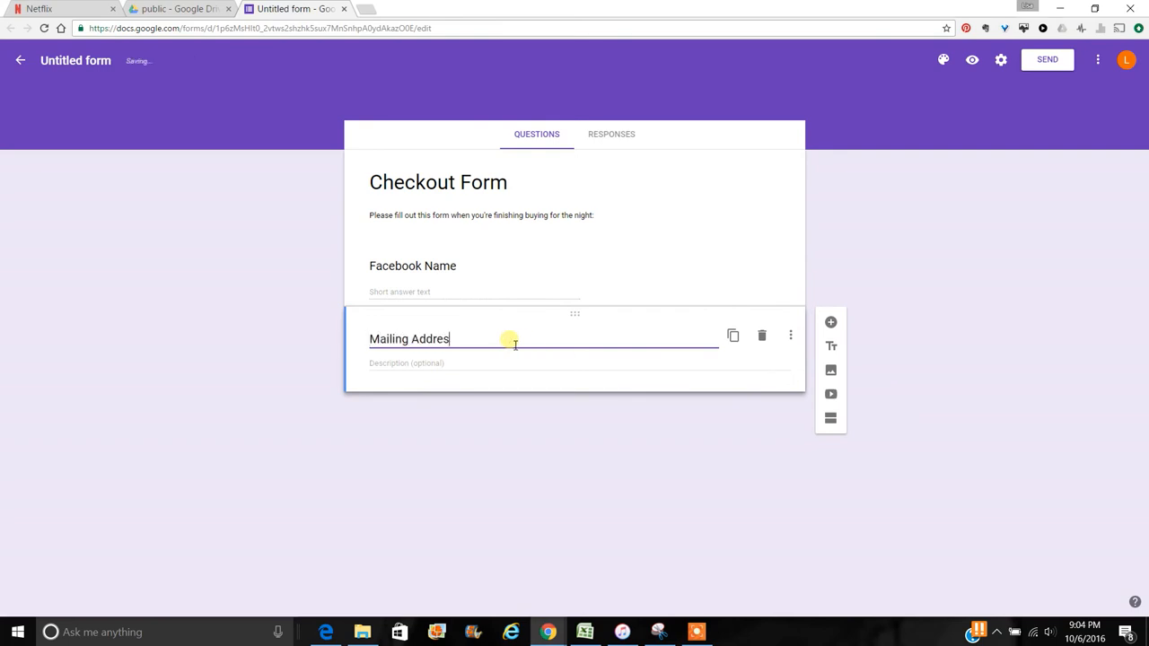
{"action": "type", "text": "s (if different from Paypal)"}
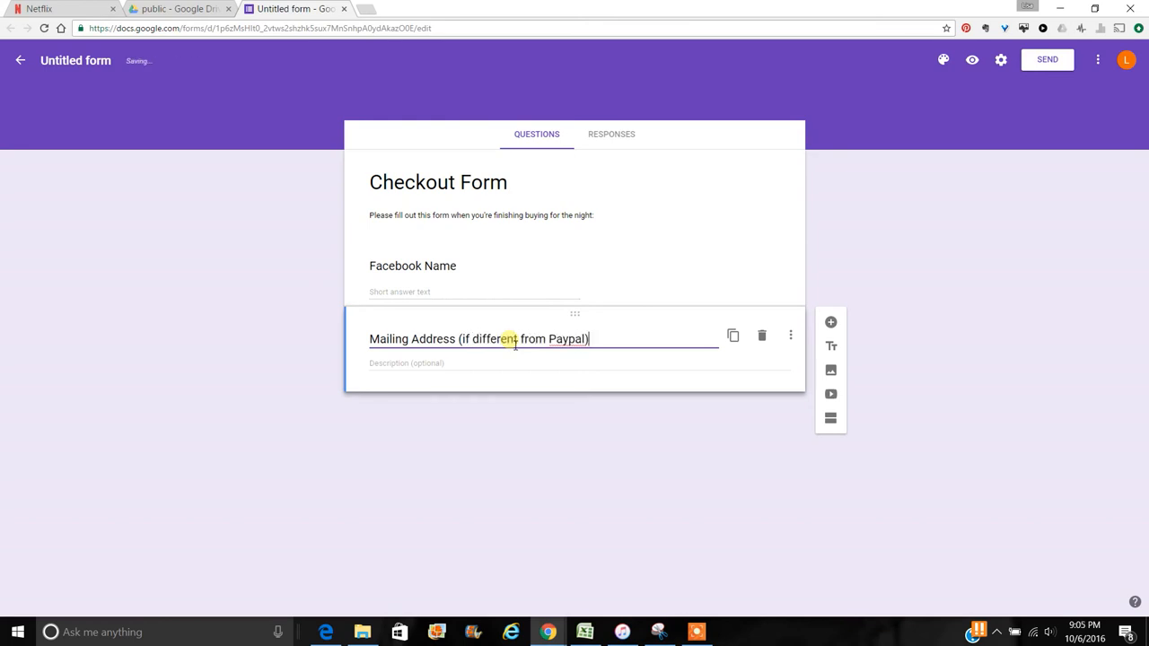
{"action": "left_click", "coordinate": [442, 366]}
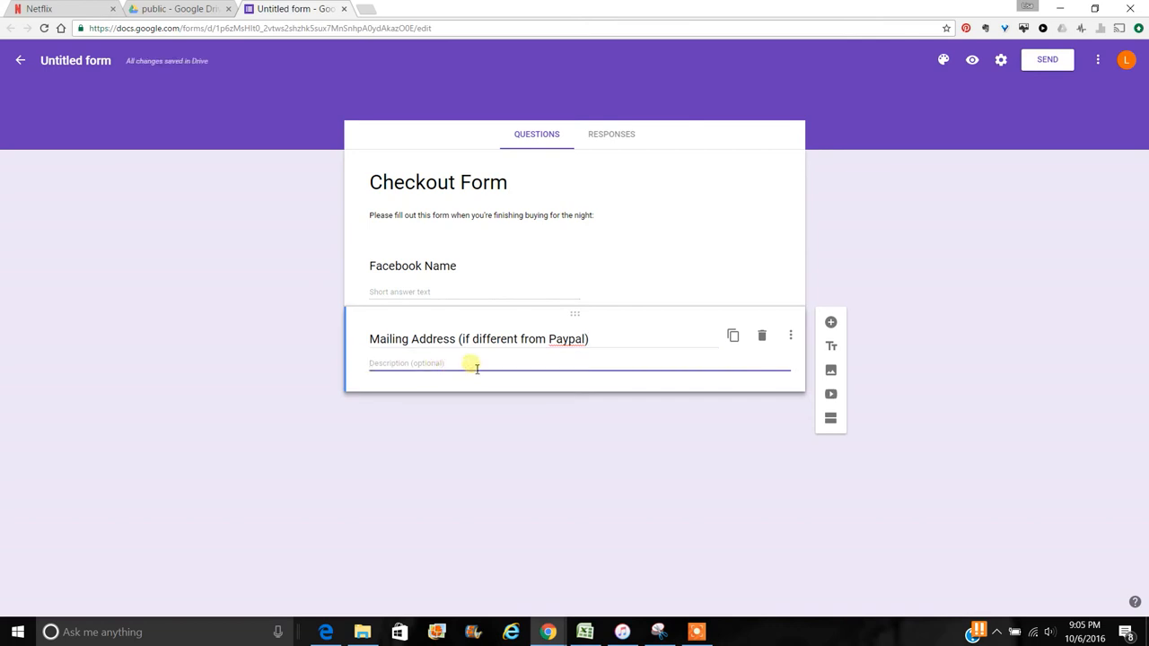
{"action": "type", "text": "Must accept US Mail"}
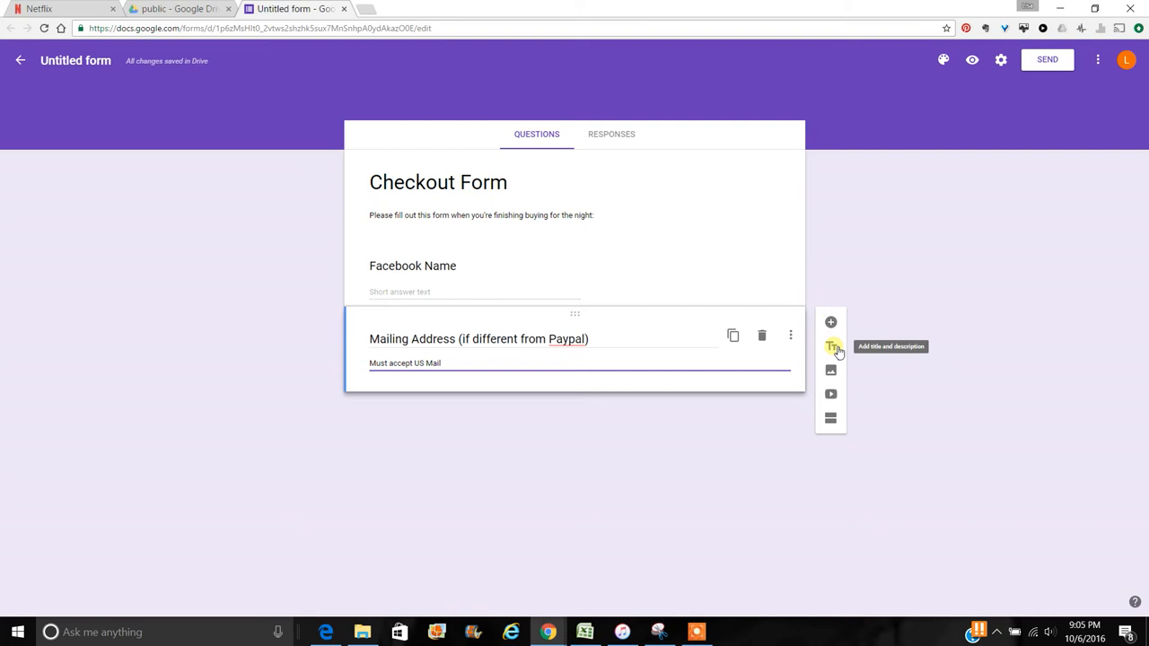
- Add an untitled title-and-description block and a blank question beneath the mailing address block
{"action": "left_click", "coordinate": [834, 348]}
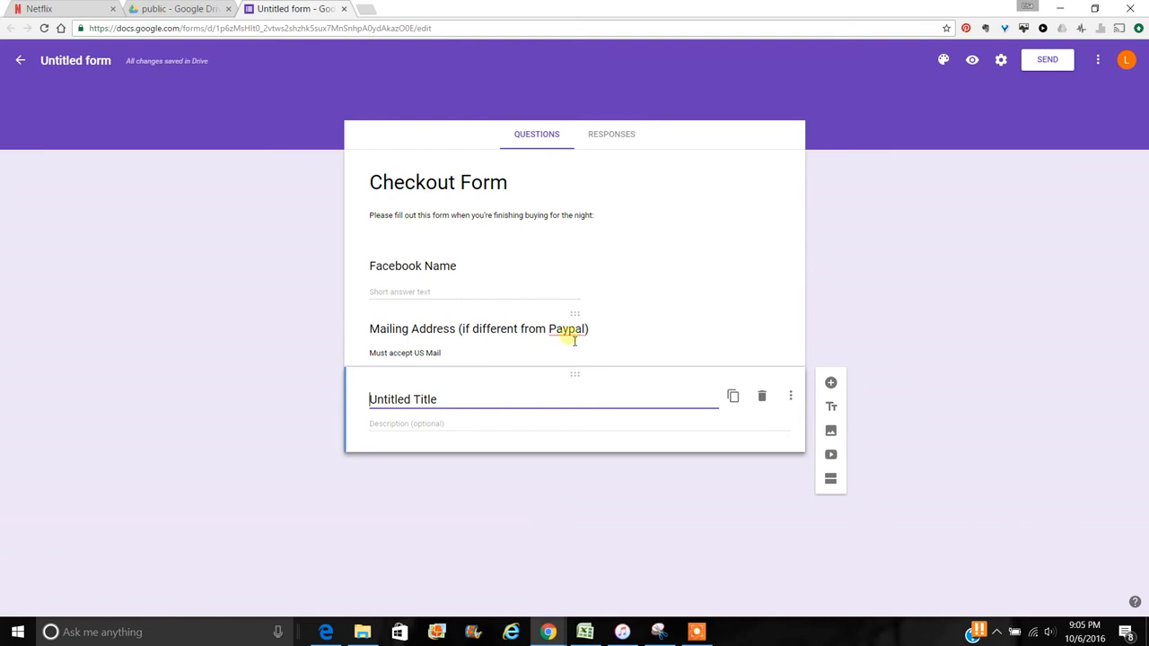
{"action": "left_click", "coordinate": [619, 339]}
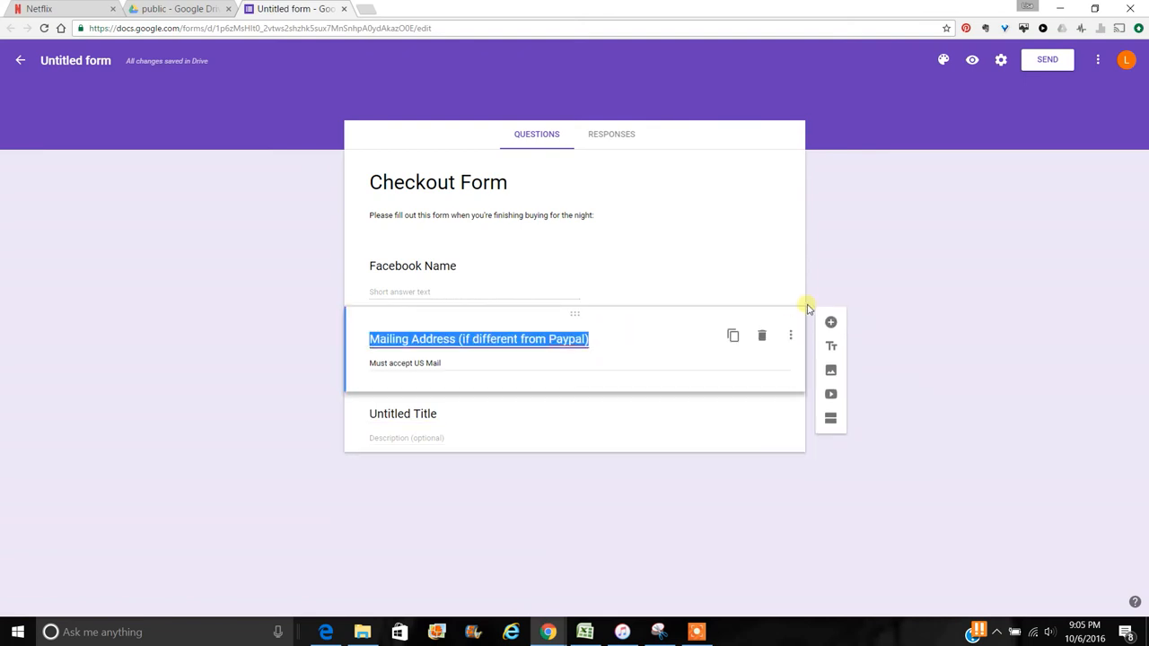
{"action": "left_click", "coordinate": [831, 325]}
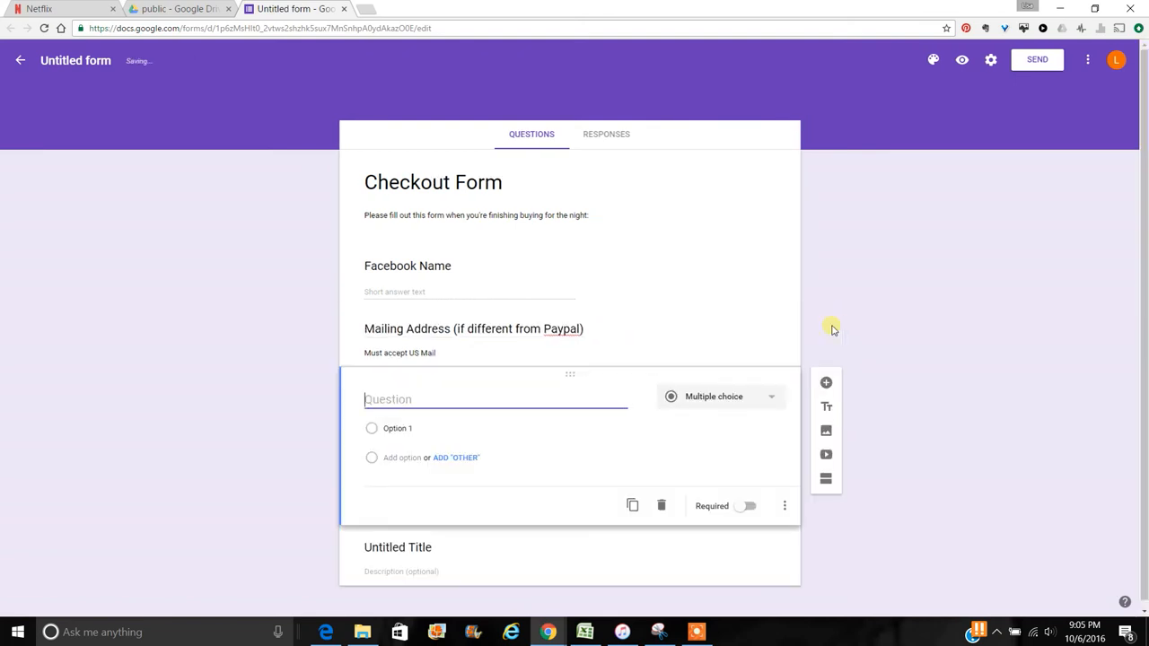
- Delete the "Mailing Address (if different from Paypal)" title block from the form
{"action": "left_click", "coordinate": [523, 330]}
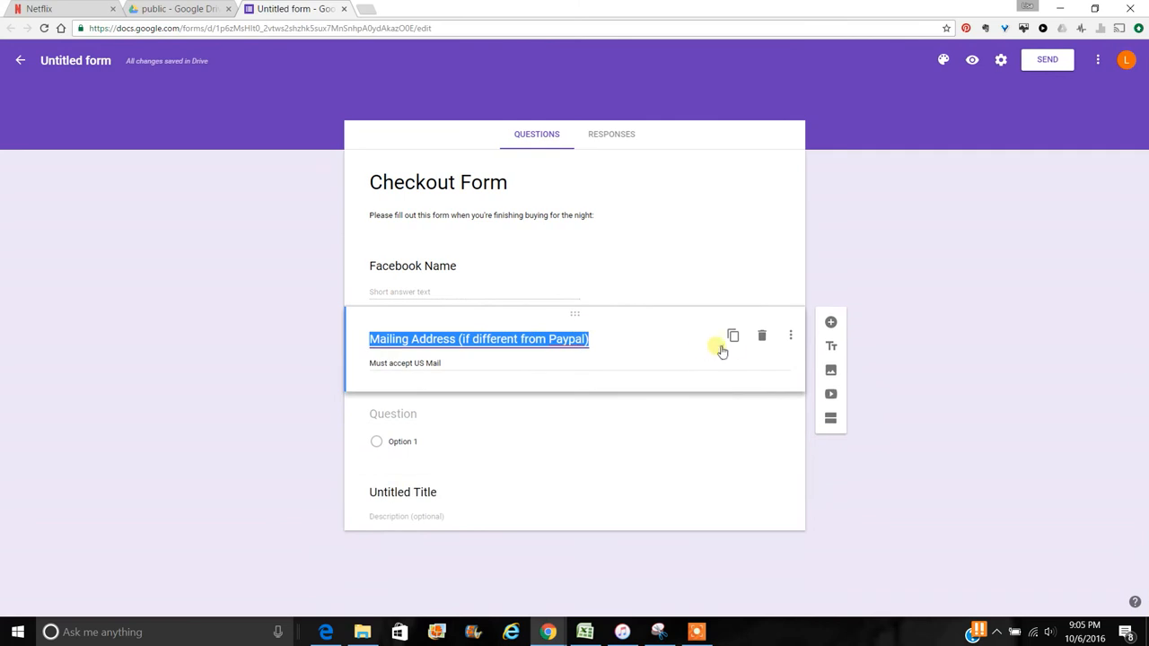
{"action": "left_click", "coordinate": [791, 337]}
{"action": "left_click", "coordinate": [791, 337]}
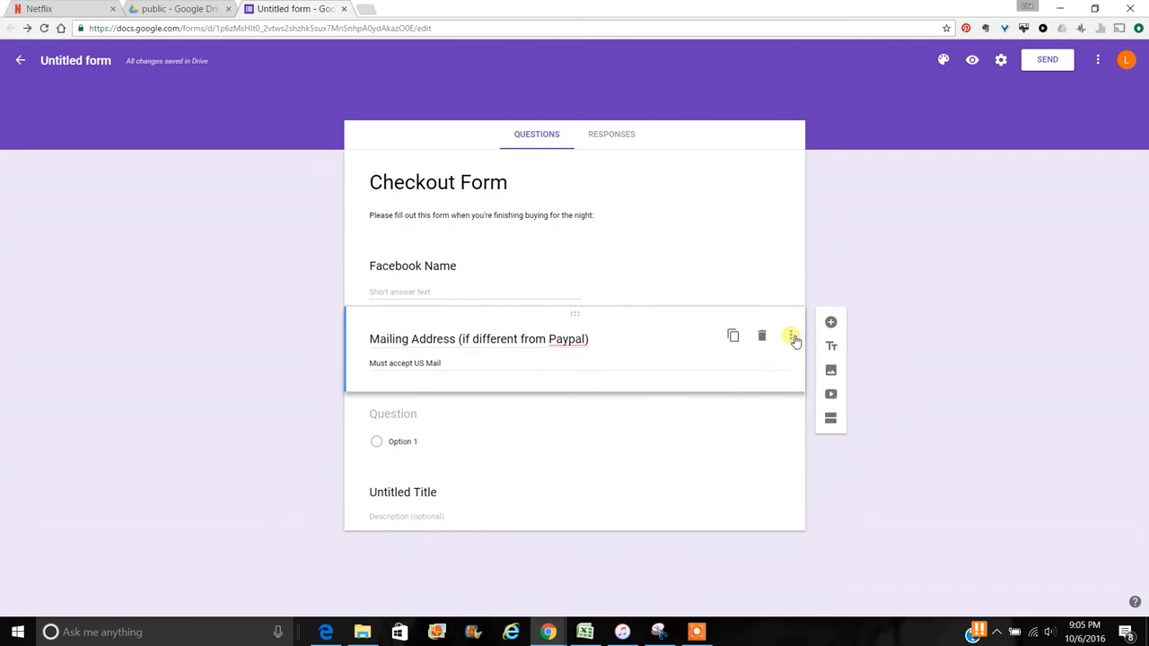
{"action": "left_click", "coordinate": [762, 336]}
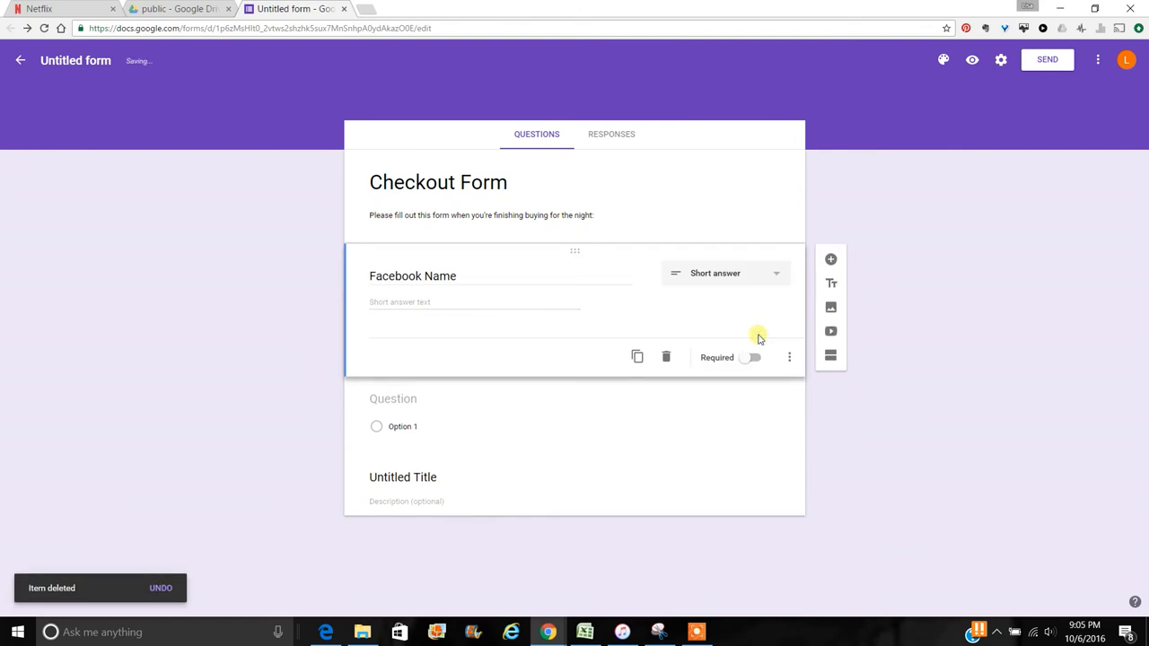
- Title the blank question below Facebook Name "Mailing Address" and set its answer type to Paragraph
{"action": "left_click", "coordinate": [561, 419]}
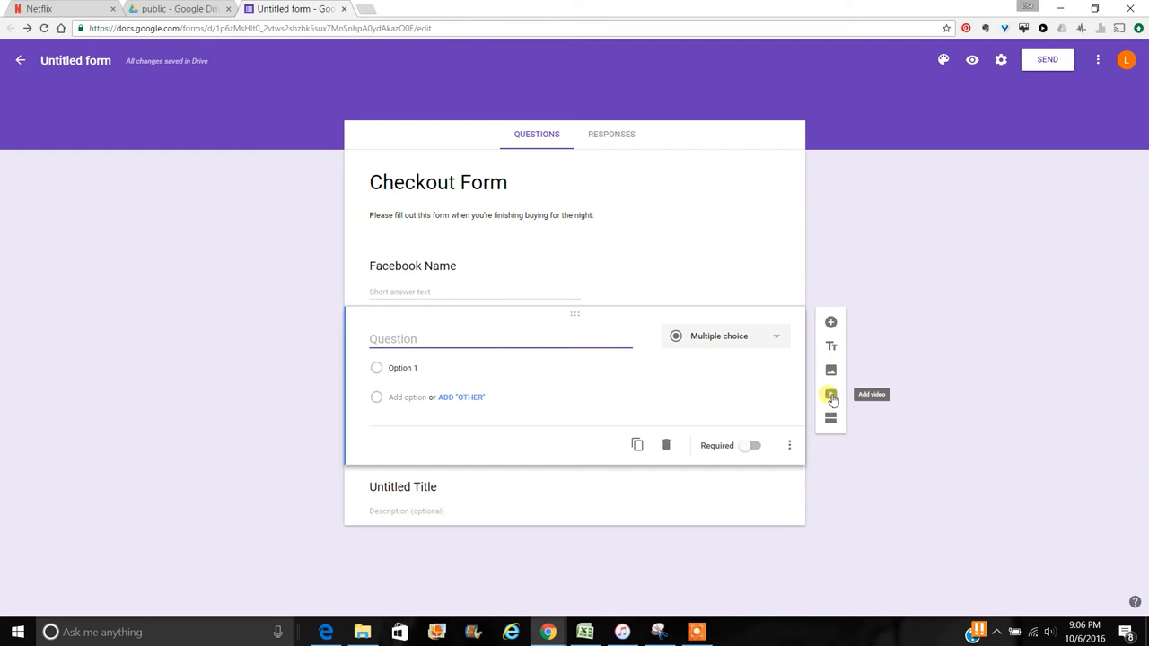
{"action": "left_click", "coordinate": [515, 351]}
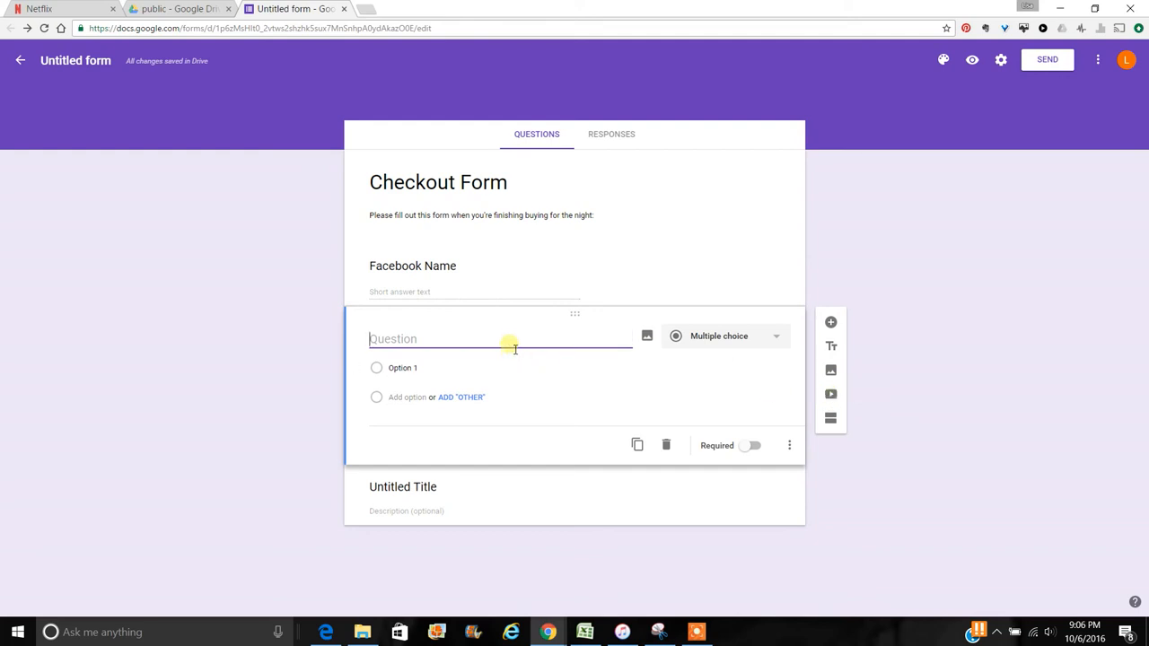
{"action": "type", "text": "Mailing Address"}
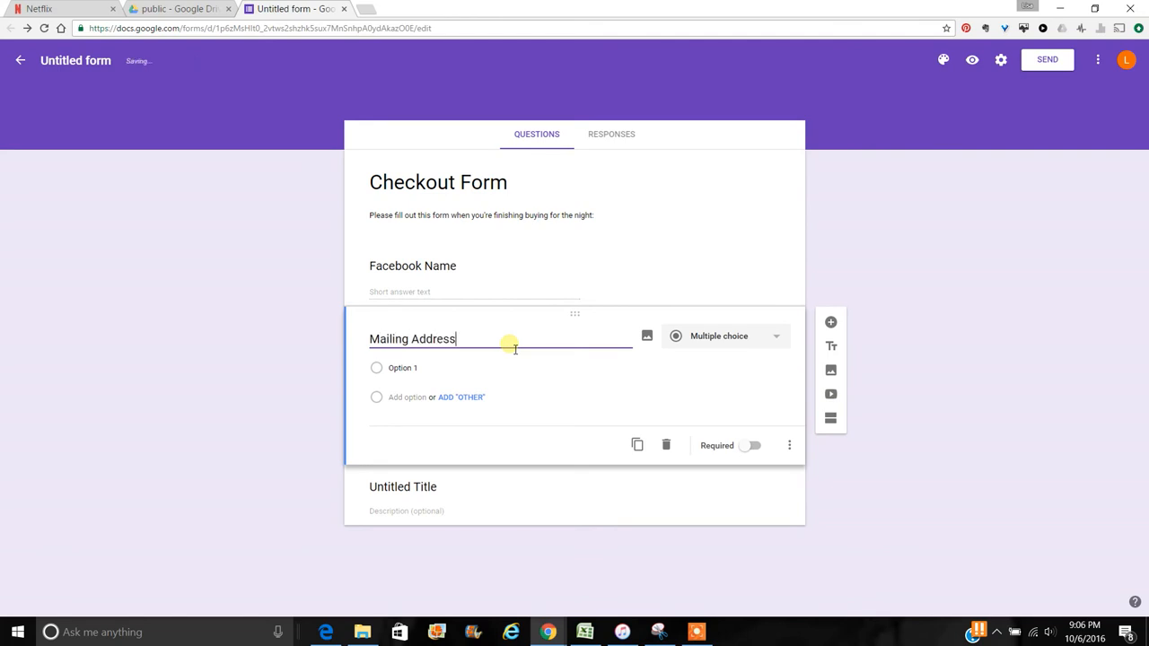
{"action": "left_click", "coordinate": [714, 338]}
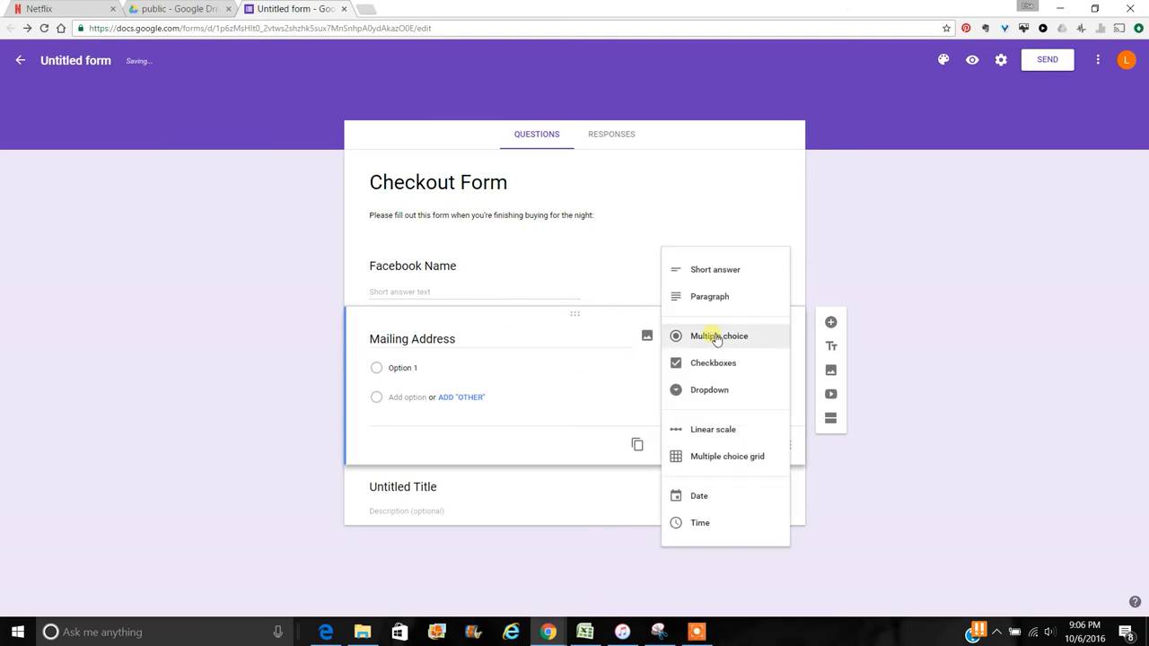
{"action": "left_click", "coordinate": [726, 289]}
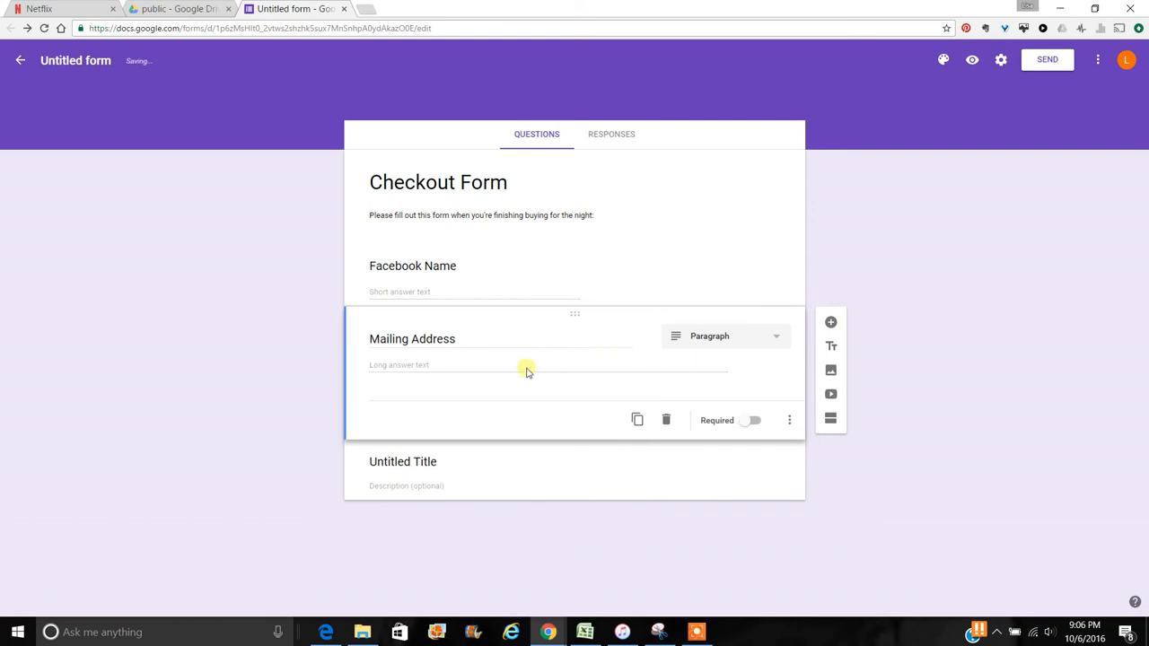
- Add a question below Mailing Address titled "What #'s did you buy tonight?" and set its answer type to Short answer
{"action": "left_click", "coordinate": [832, 323]}
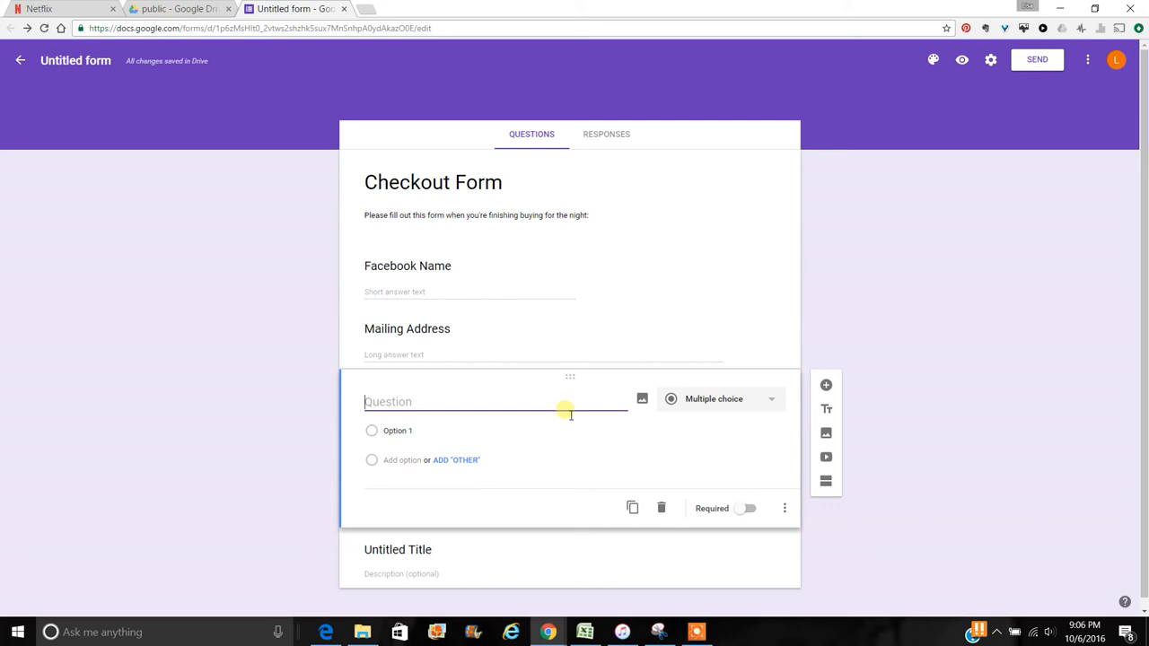
{"action": "type", "text": "What #'s did you buy tonight?"}
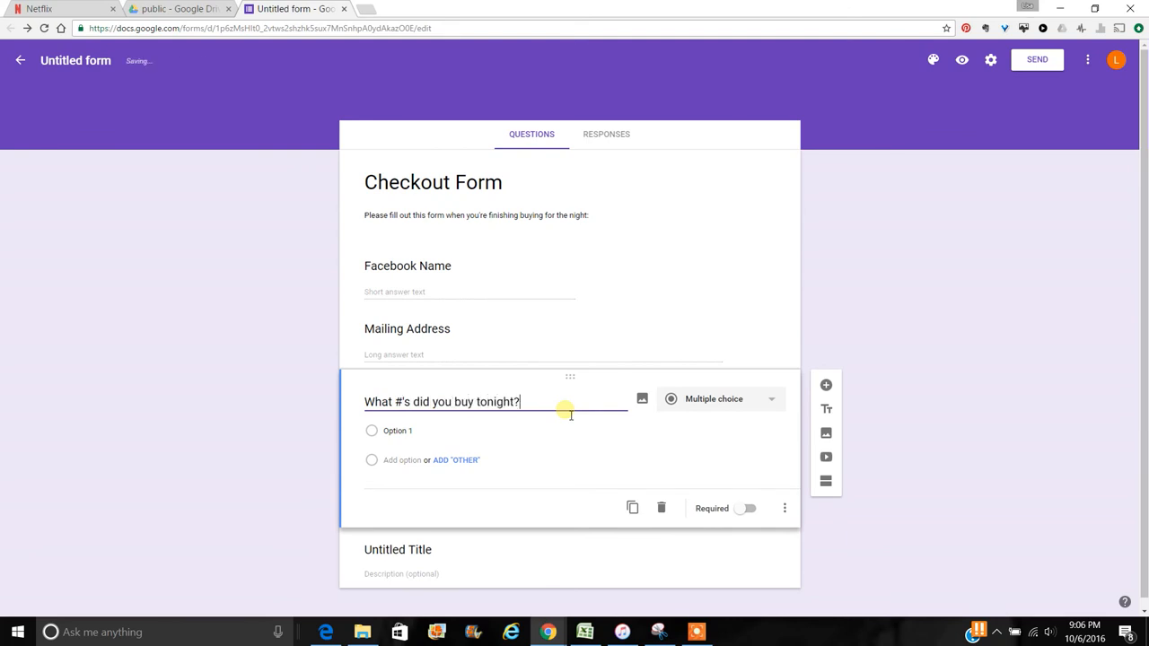
{"action": "left_click", "coordinate": [702, 401]}
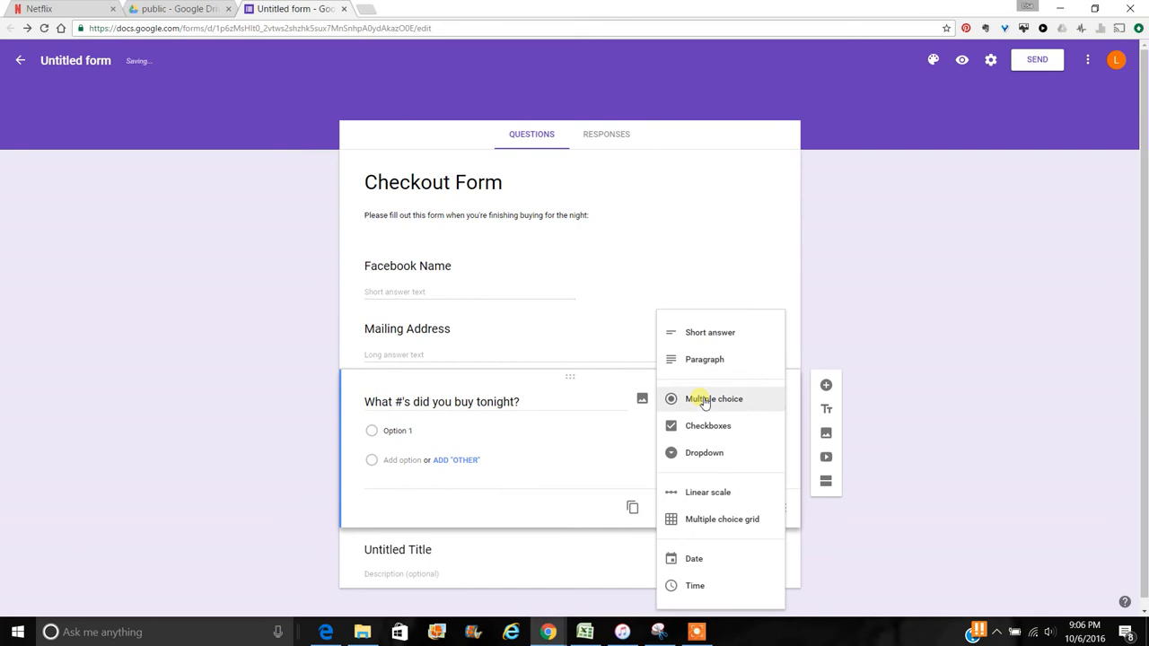
{"action": "left_click", "coordinate": [706, 337]}
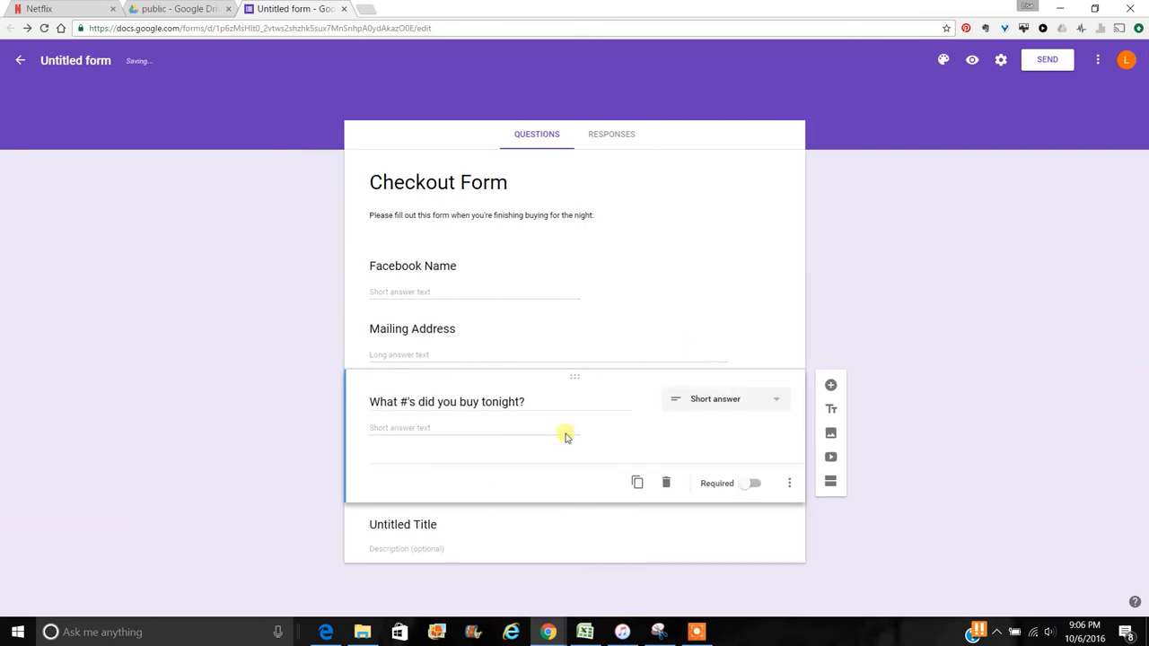
- Replace the untitled title block at the end of the form with a new one, discarding the blank question added along with it
{"action": "left_click", "coordinate": [501, 526]}
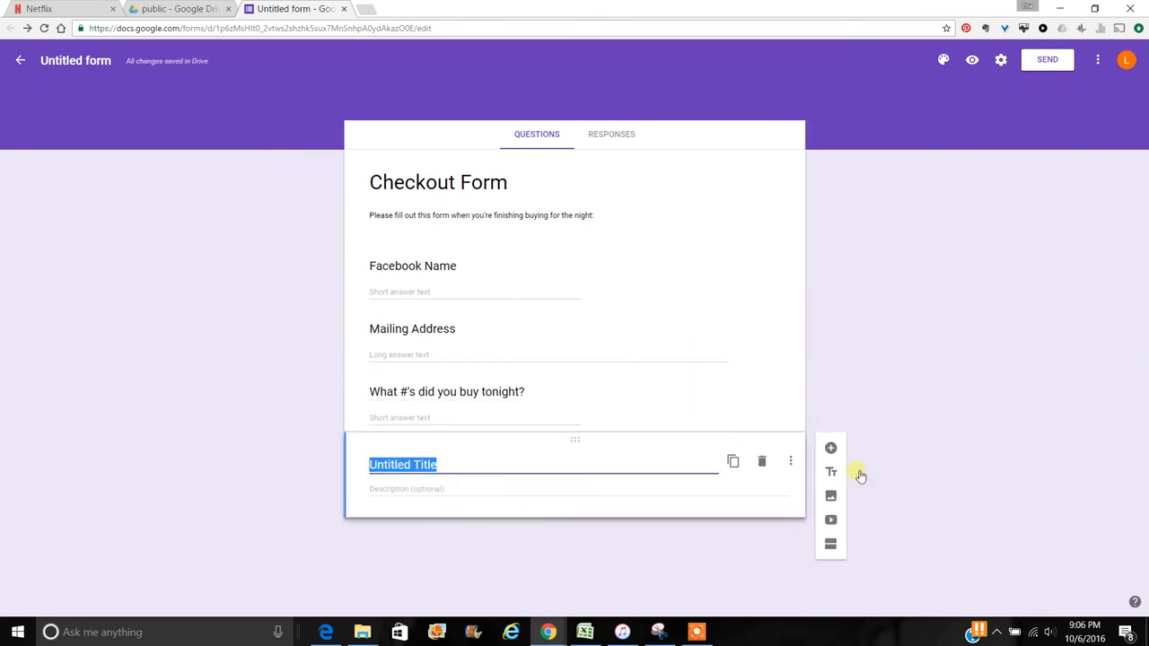
{"action": "left_click", "coordinate": [766, 465]}
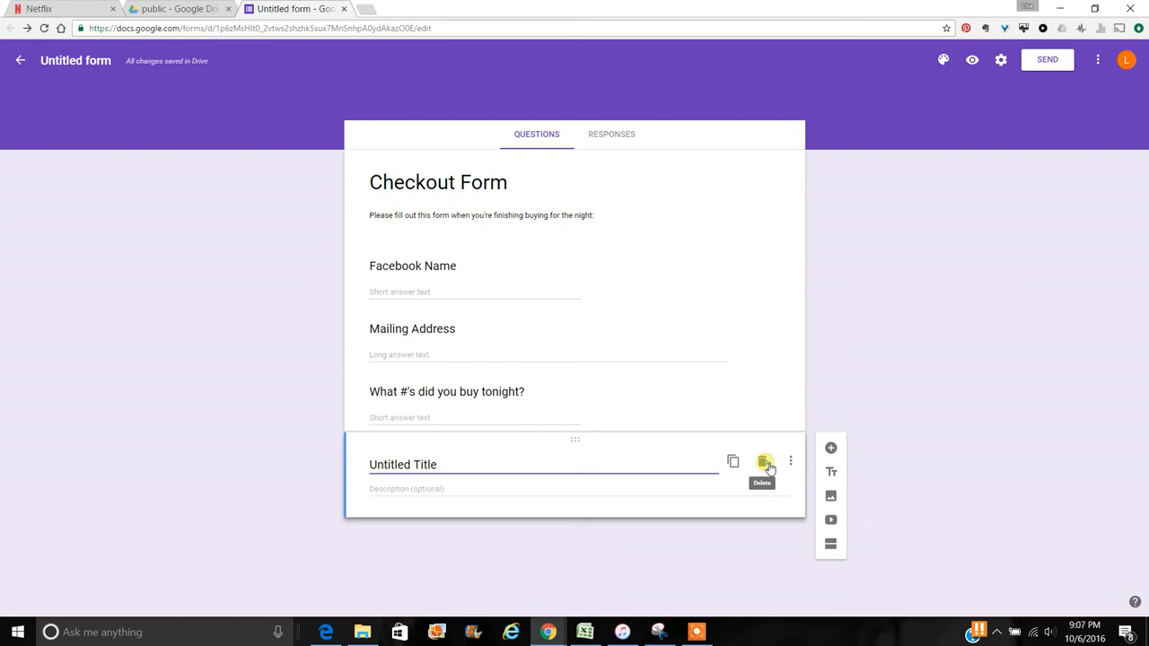
{"action": "left_click", "coordinate": [831, 386]}
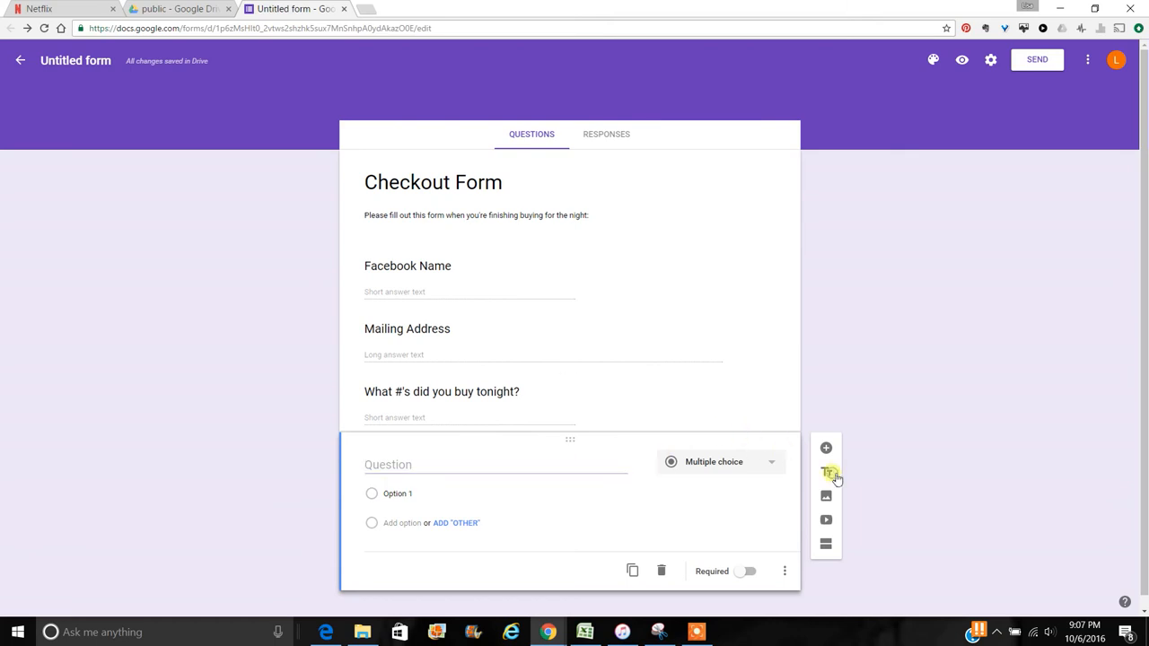
{"action": "left_click", "coordinate": [828, 473]}
{"action": "left_click", "coordinate": [675, 465]}
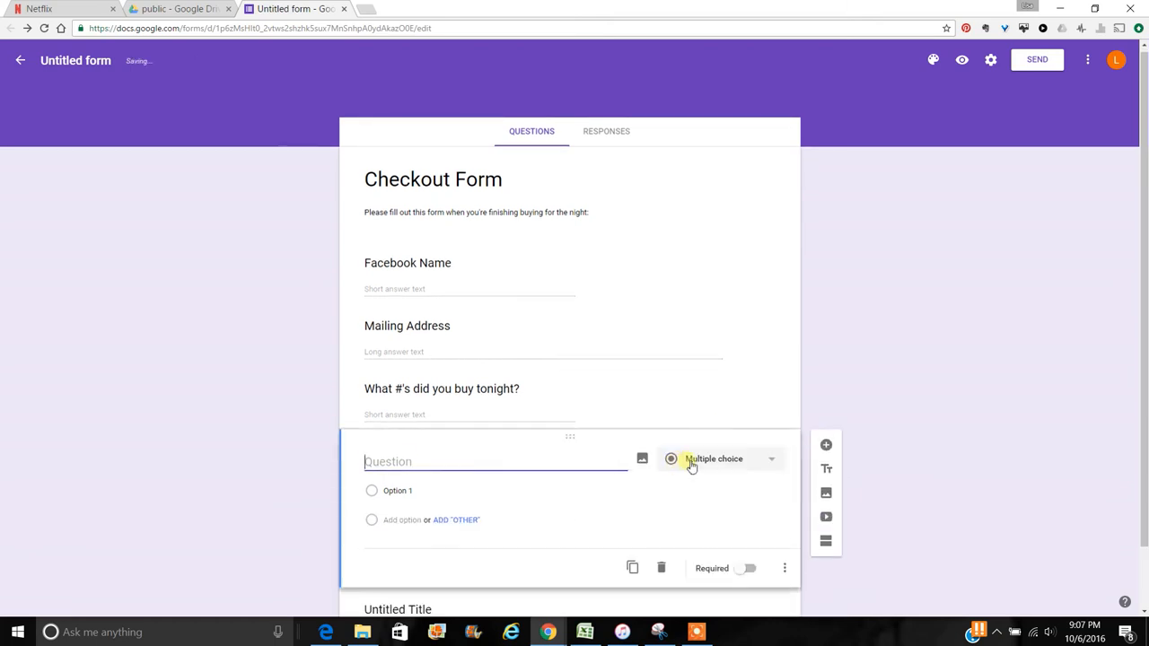
{"action": "left_click", "coordinate": [661, 568]}
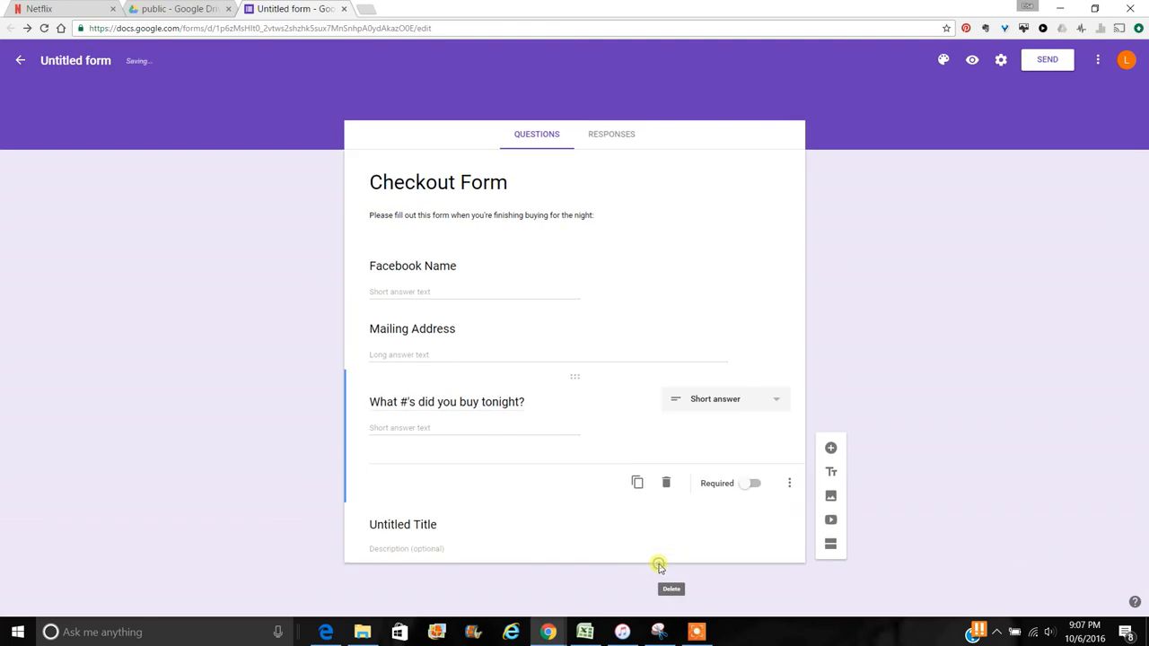
- Title the block at the end of the form "Please expect an invoice ASAP. It must be paid within 24 hours. THANK YOU :)"
{"action": "left_click", "coordinate": [490, 532]}
{"action": "type", "text": "Please"}
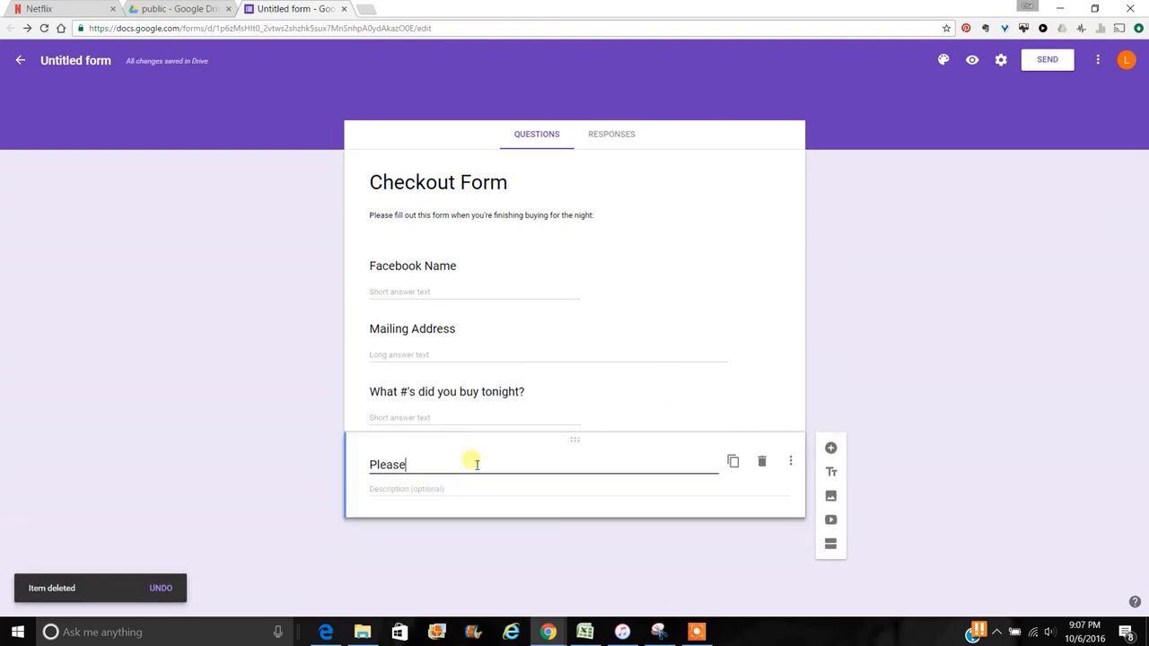
{"action": "type", "text": " expect an invoic"}
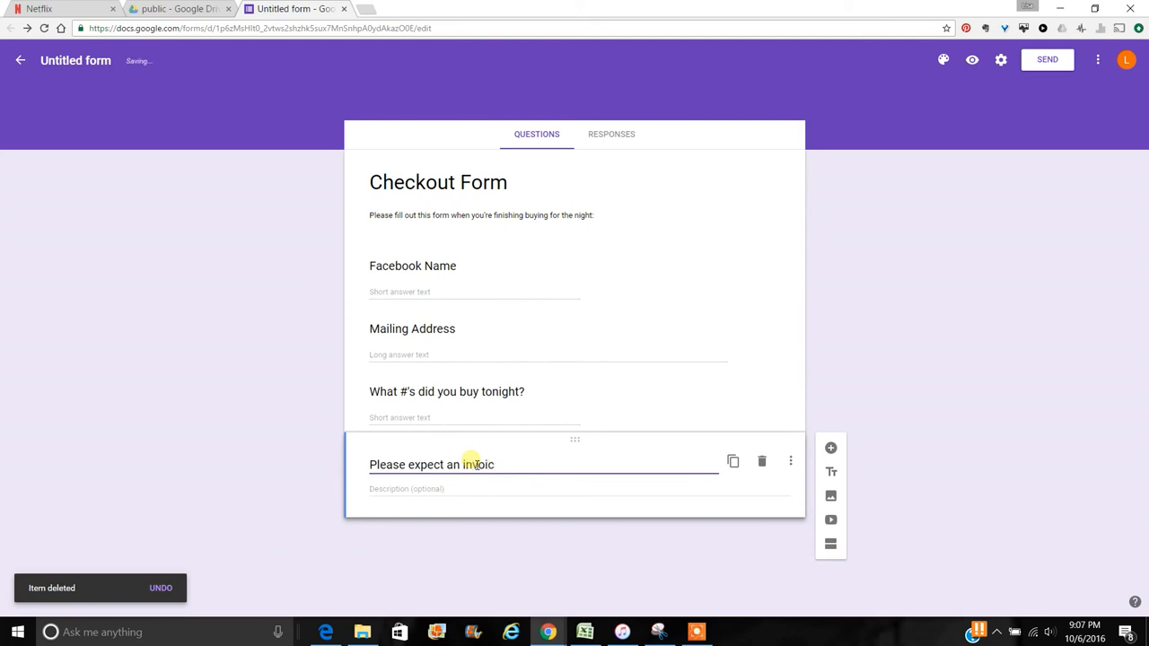
{"action": "type", "text": "e within"}
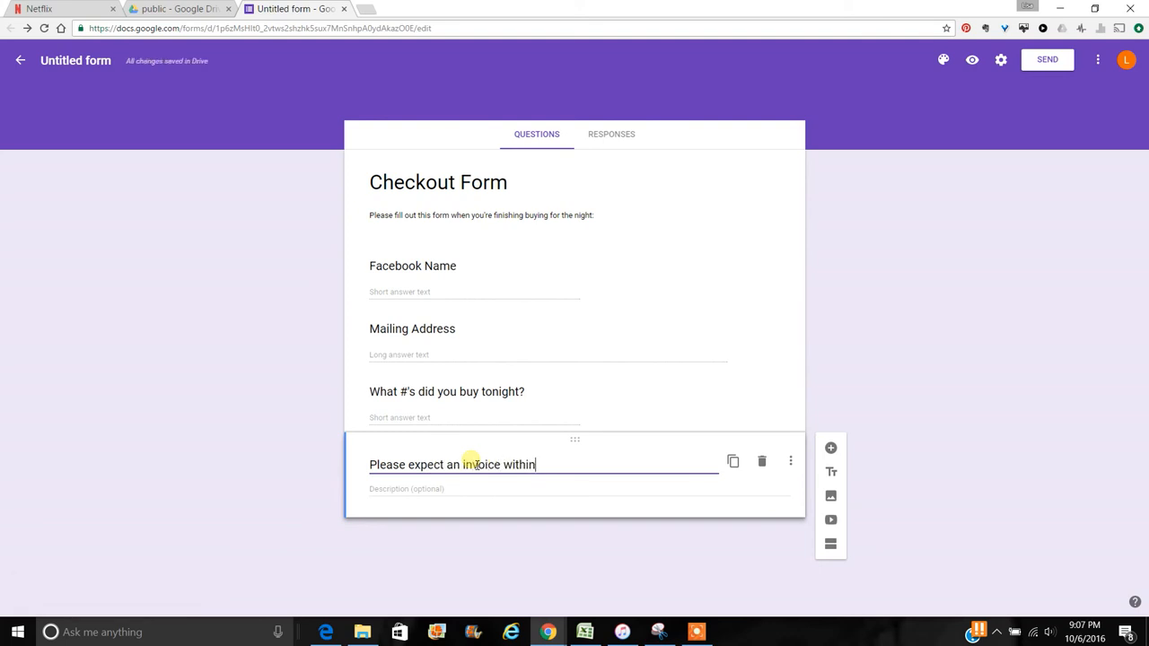
{"action": "type", "text": " 24 hour"}
{"action": "key", "text": "BackSpace"}
{"action": "key", "text": "BackSpace"}
{"action": "key", "text": "BackSpace"}
{"action": "key", "text": "BackSpace"}
{"action": "key", "text": "BackSpace"}
{"action": "key", "text": "BackSpace"}
{"action": "key", "text": "BackSpace"}
{"action": "key", "text": "BackSpace"}
{"action": "key", "text": "BackSpace"}
{"action": "key", "text": "BackSpace"}
{"action": "type", "text": "APA"}
{"action": "key", "text": "BackSpace"}
{"action": "key", "text": "BackSpace"}
{"action": "type", "text": "SAP.  It mus"}
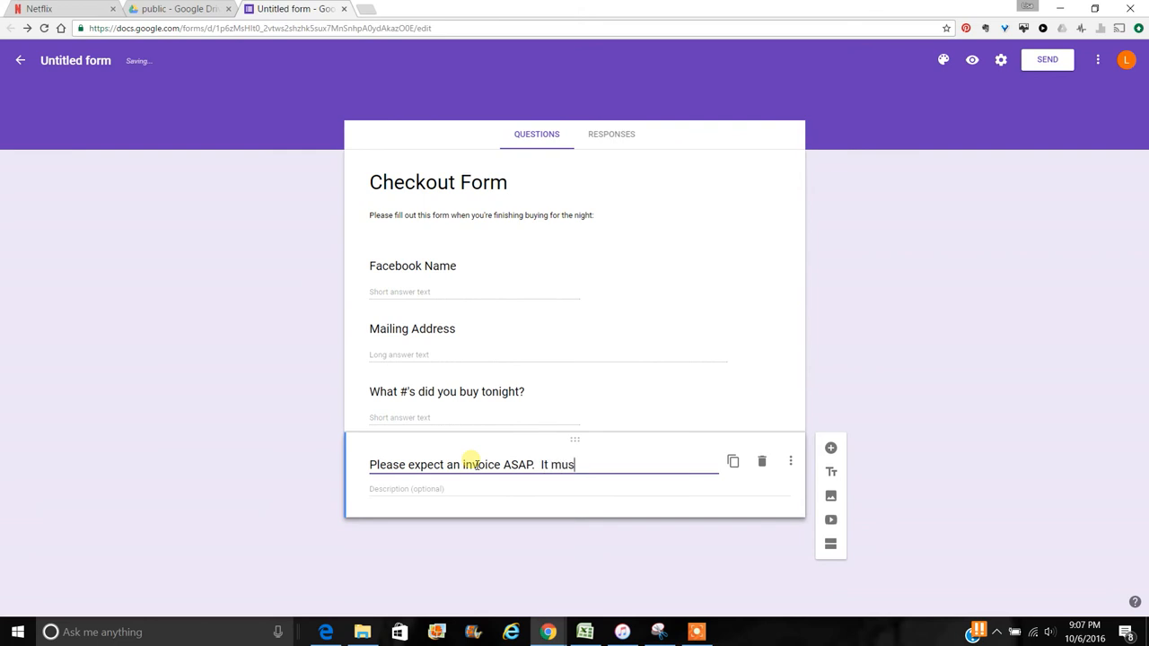
{"action": "type", "text": "t be paid within 24 hours.  THANK"}
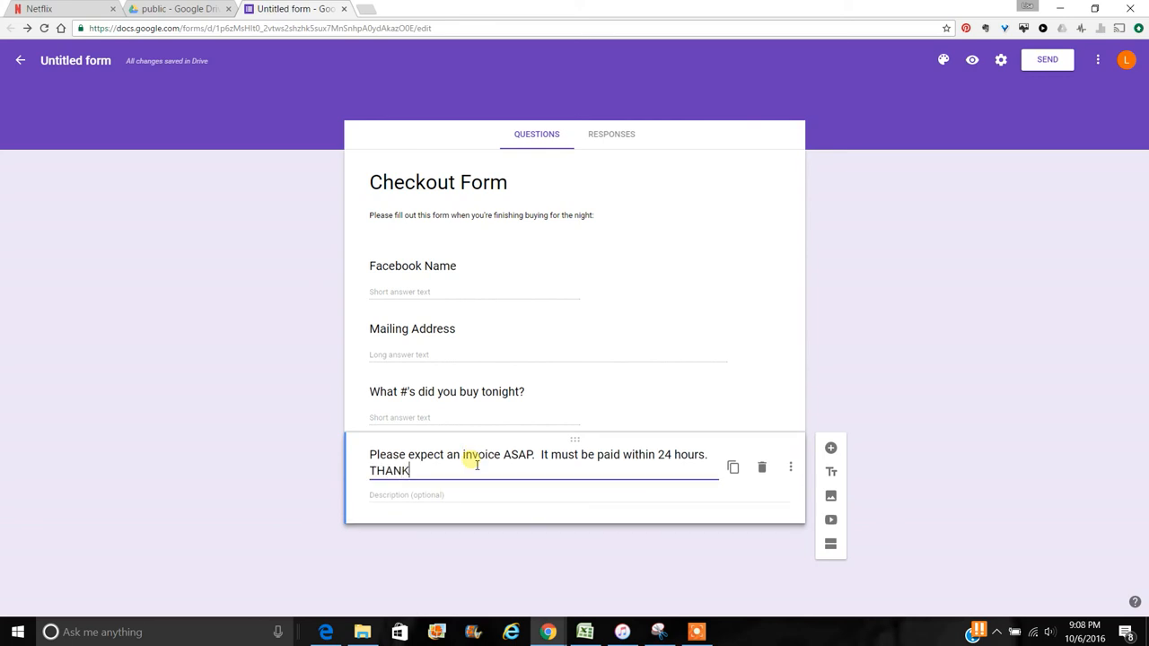
{"action": "type", "text": " YOU :)"}
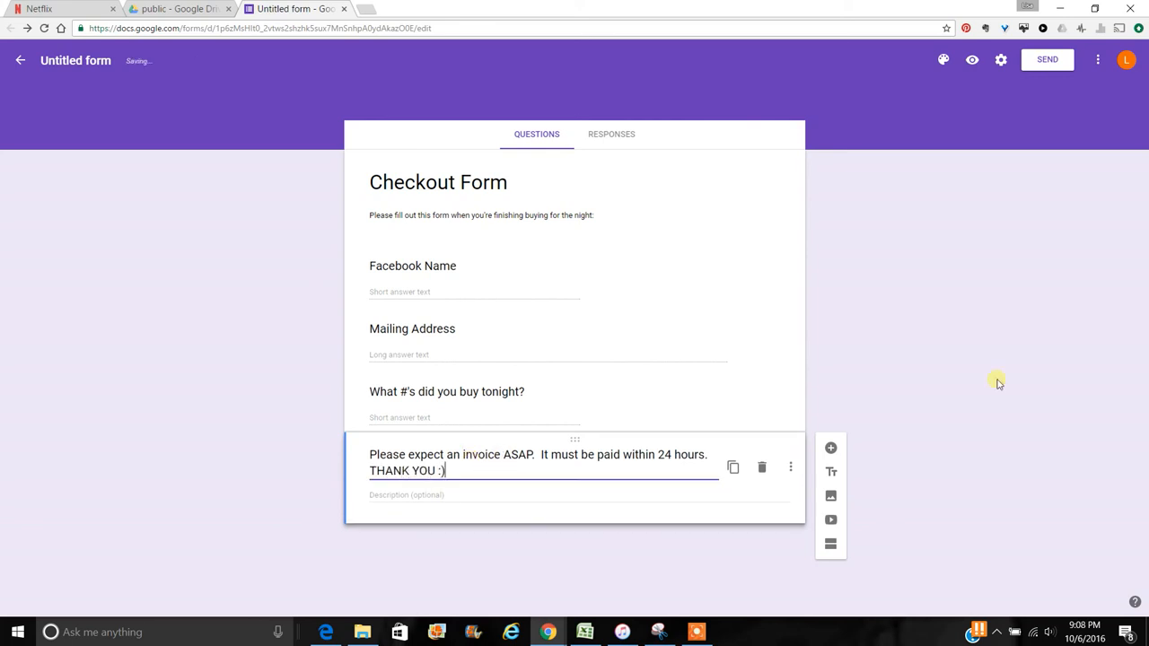
{"action": "left_click", "coordinate": [919, 493]}
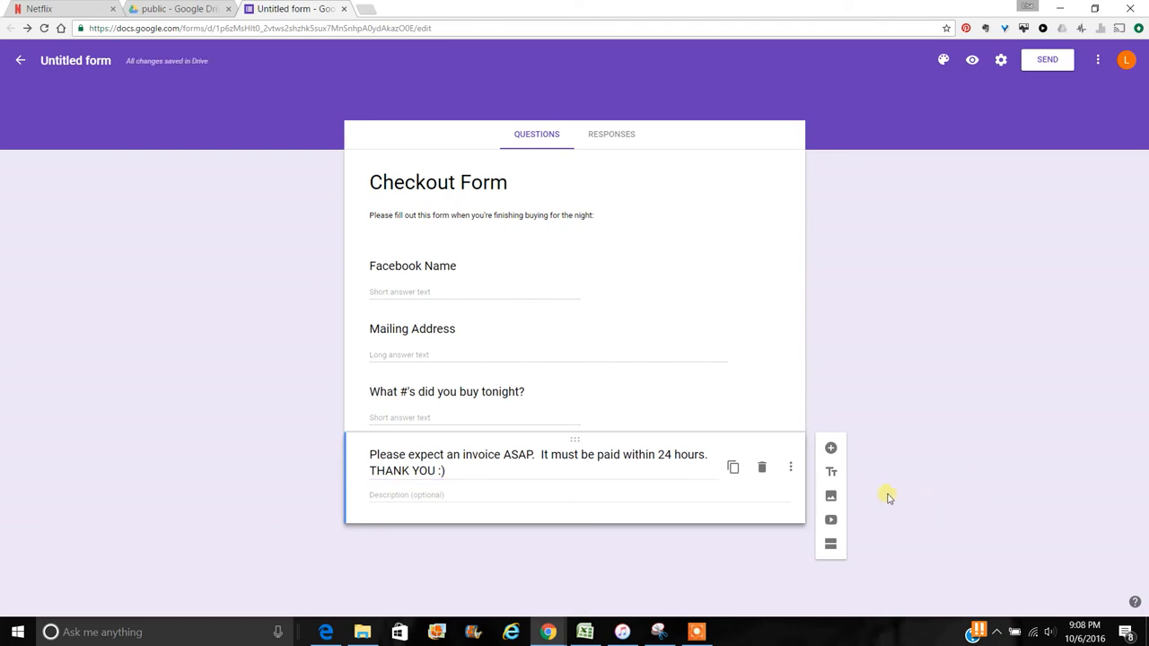
- Preview the form as buyers see it, and return to editing it
{"action": "mouse_move", "coordinate": [173, 61]}
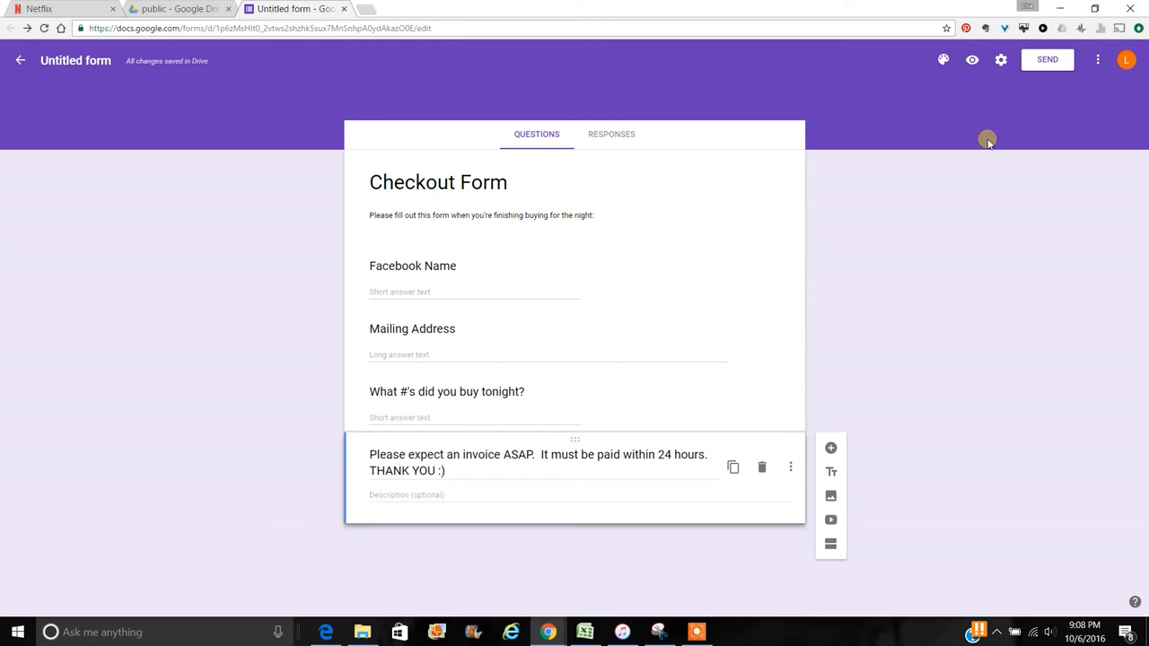
{"action": "left_click", "coordinate": [973, 60]}
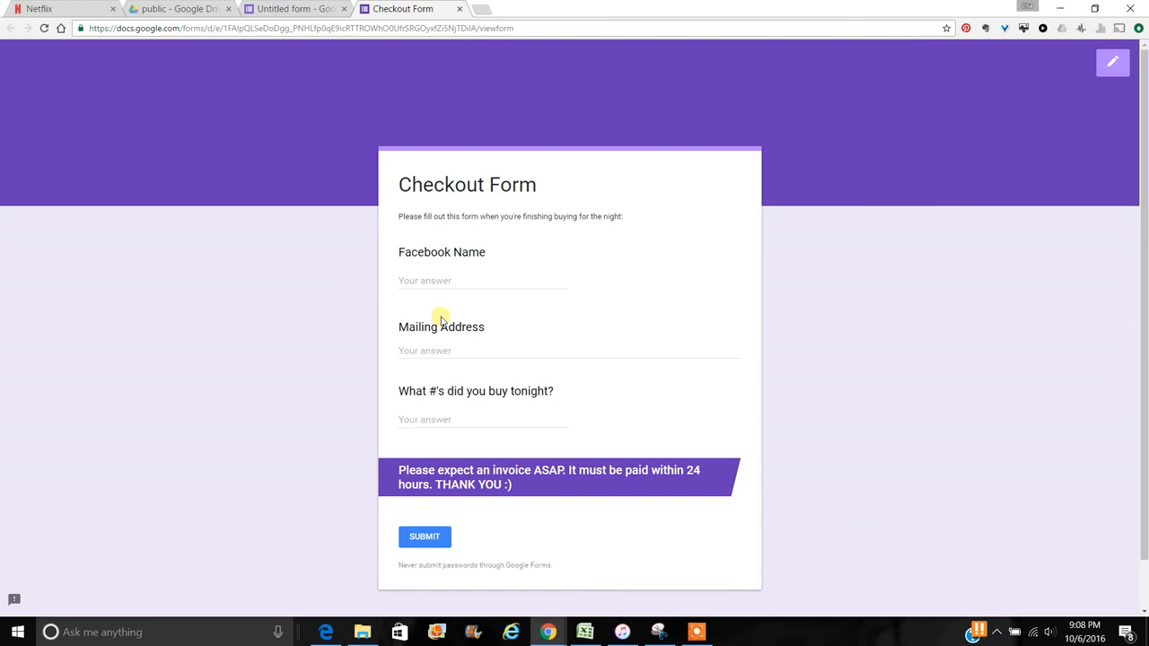
{"action": "left_click", "coordinate": [1115, 59]}
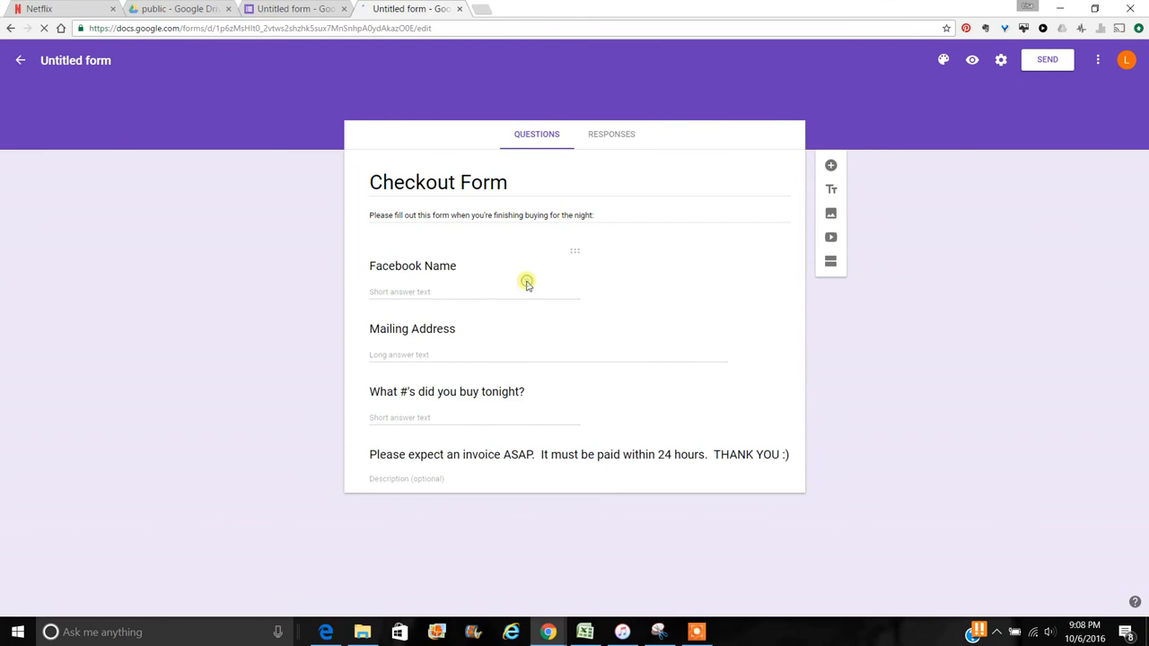
- Add a required question titled "Email Address" below Facebook Name with the answer type Short answer
{"action": "left_click", "coordinate": [463, 284]}
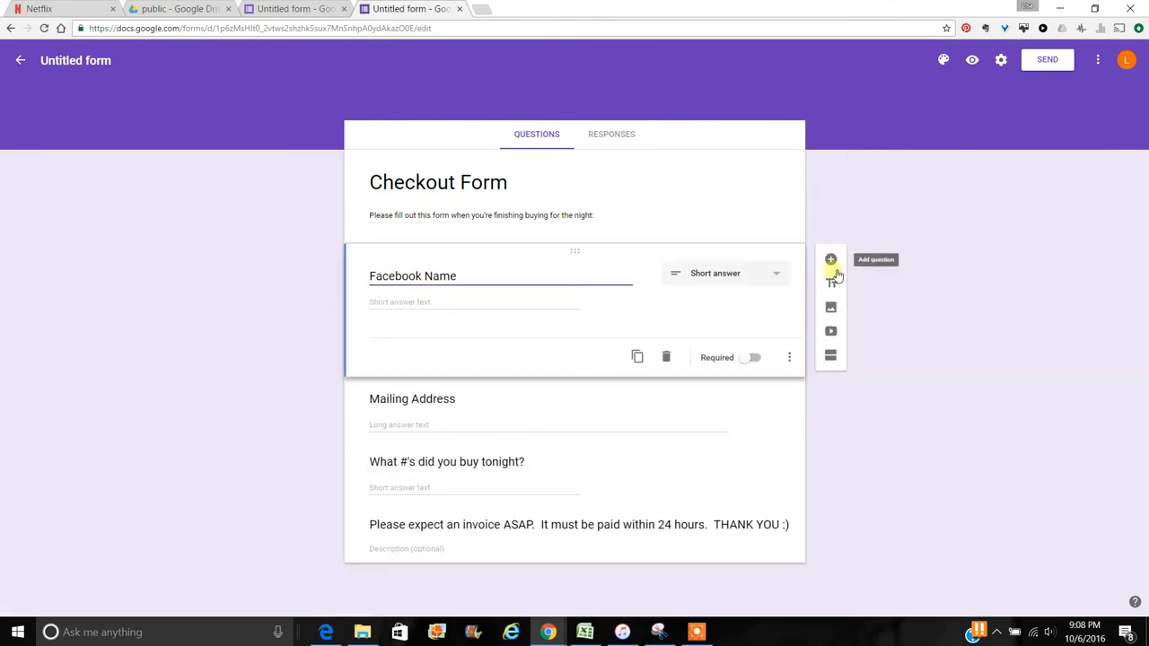
{"action": "left_click", "coordinate": [832, 261]}
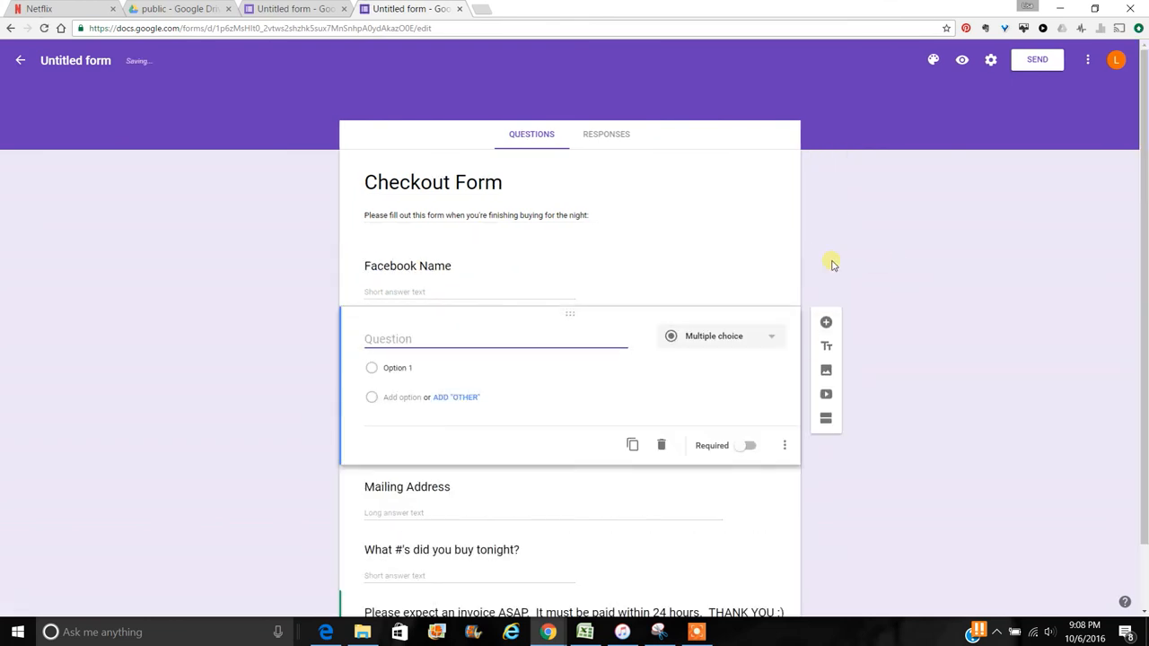
{"action": "type", "text": "What is you"}
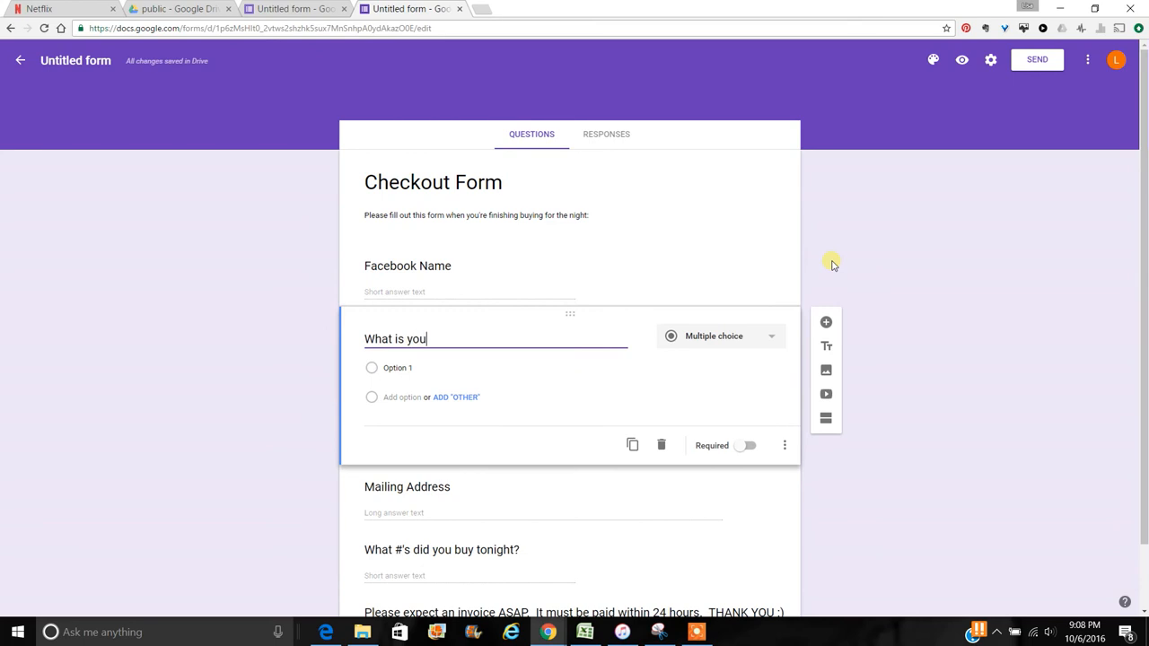
{"action": "key", "text": "BackSpace"}
{"action": "key", "text": "BackSpace"}
{"action": "key", "text": "BackSpace"}
{"action": "key", "text": "BackSpace"}
{"action": "key", "text": "BackSpace"}
{"action": "key", "text": "BackSpace"}
{"action": "key", "text": "BackSpace"}
{"action": "key", "text": "BackSpace"}
{"action": "key", "text": "BackSpace"}
{"action": "key", "text": "BackSpace"}
{"action": "type", "text": "Em"}
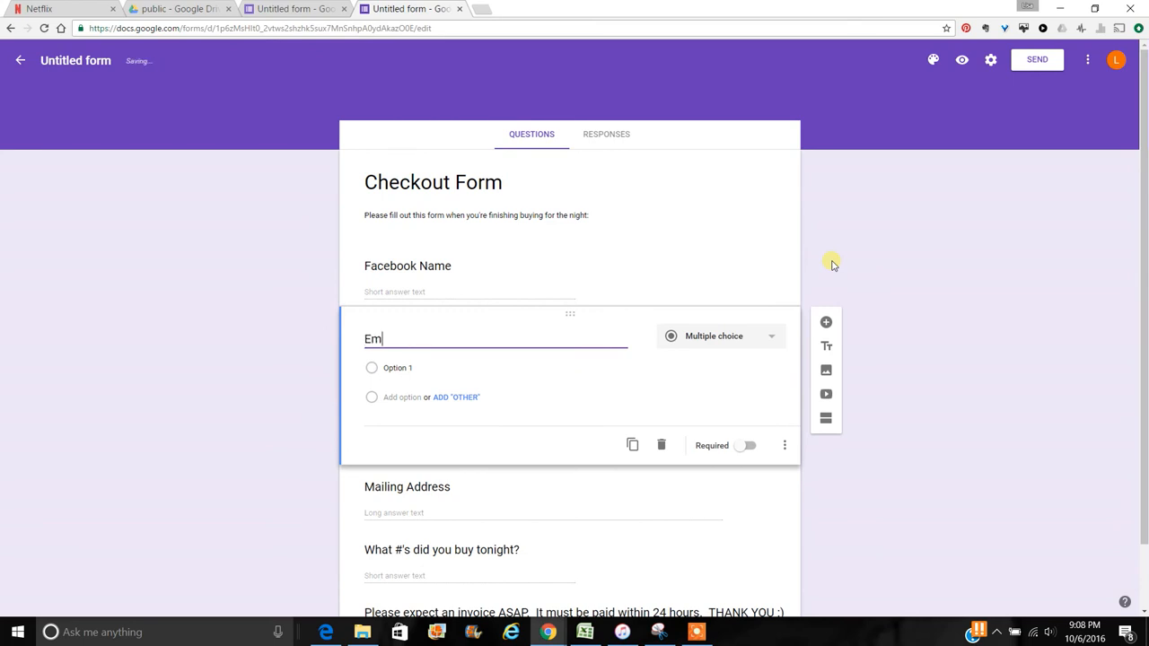
{"action": "type", "text": "ail Address"}
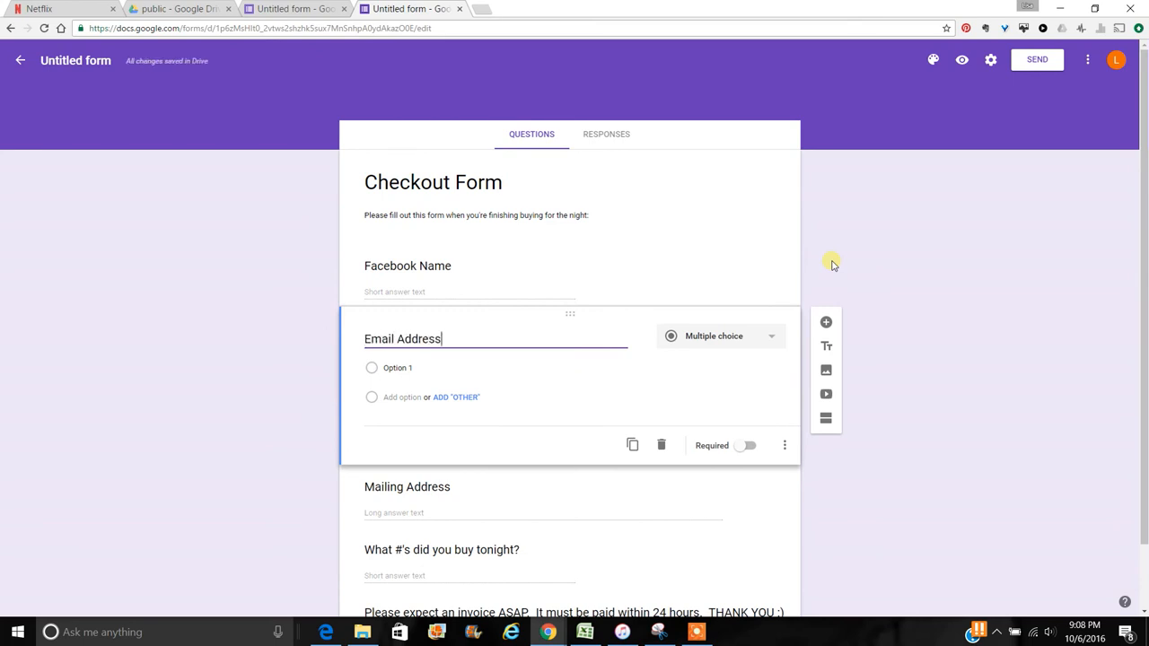
{"action": "left_click", "coordinate": [768, 337]}
{"action": "left_click", "coordinate": [709, 269]}
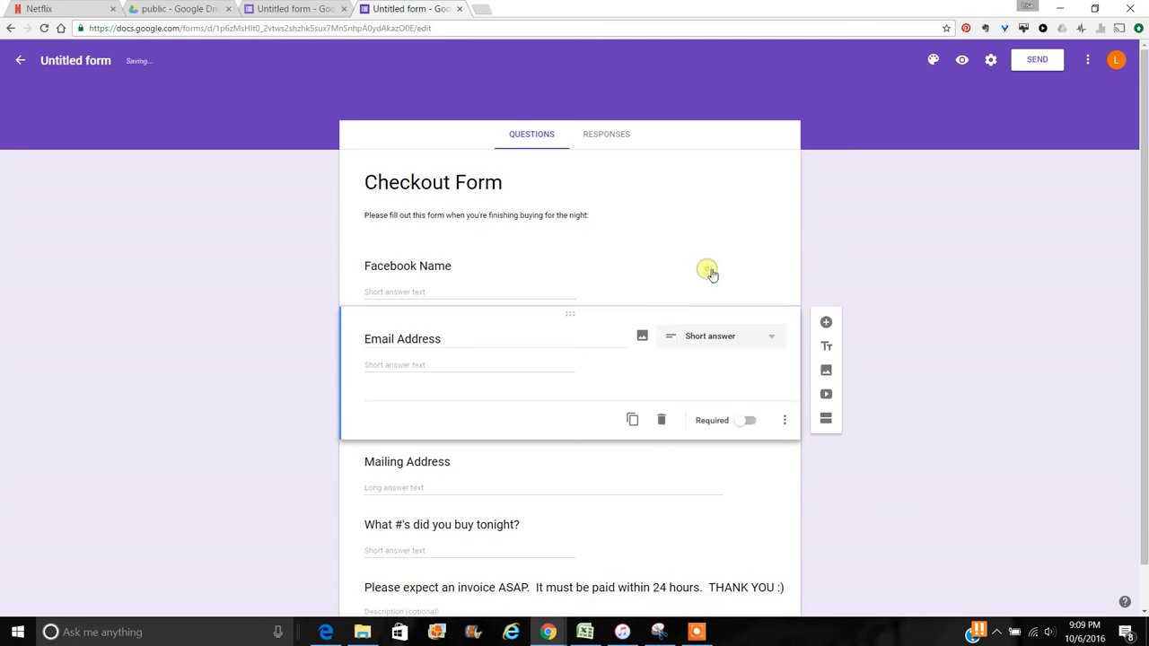
{"action": "left_click", "coordinate": [753, 422]}
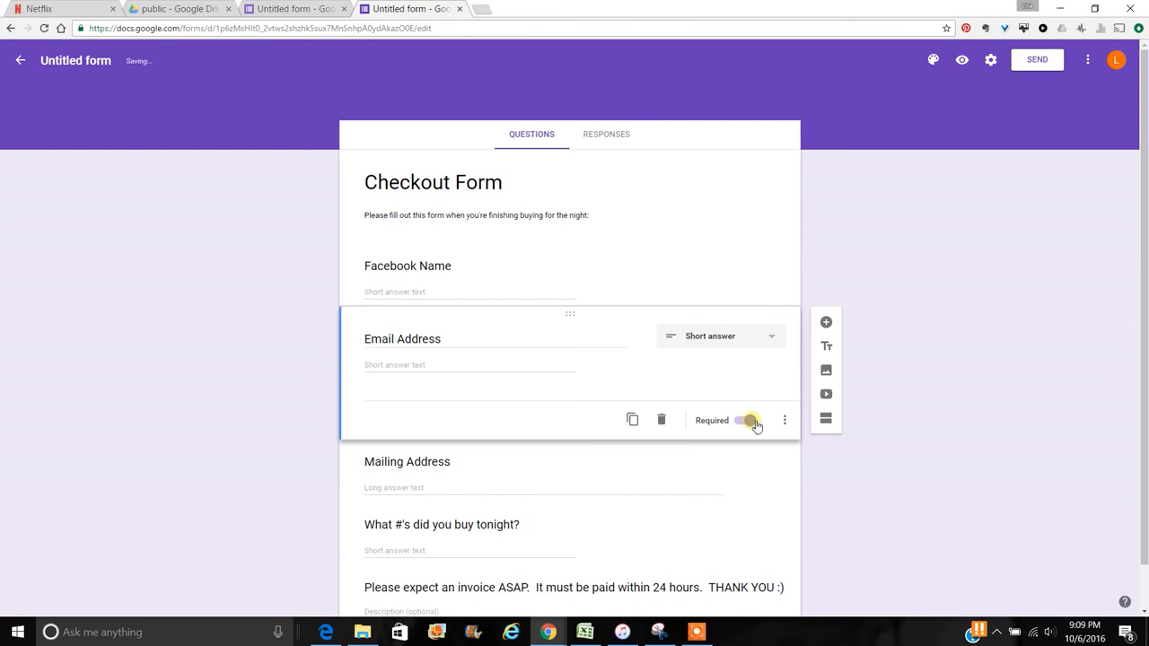
{"action": "left_click", "coordinate": [672, 526]}
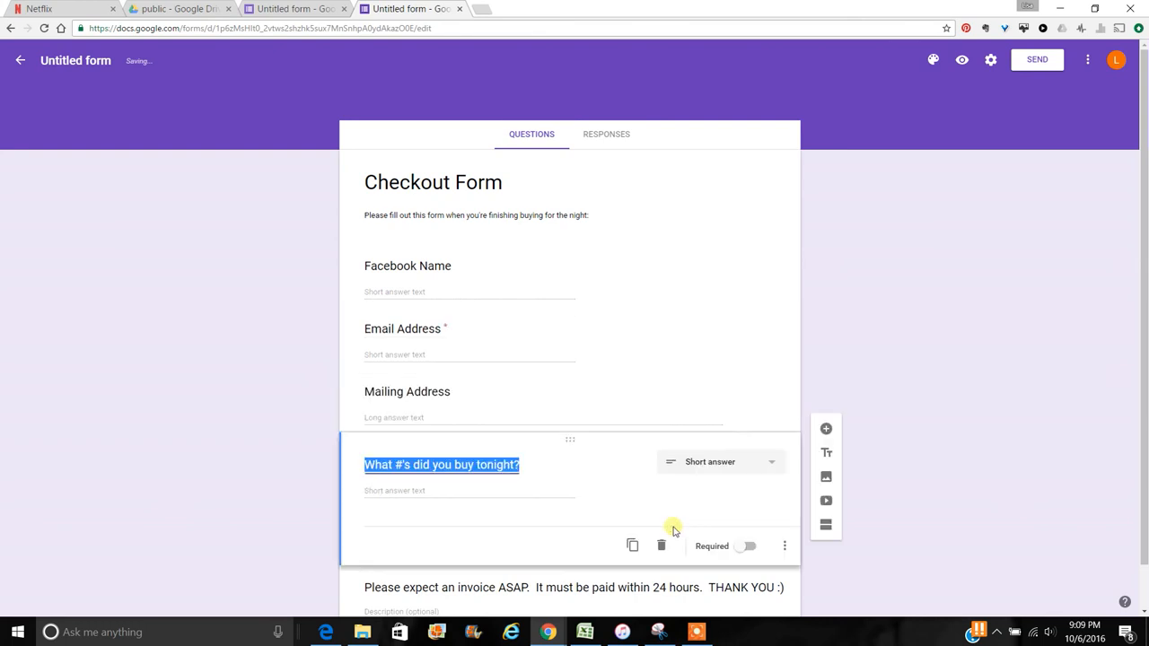
{"action": "left_click", "coordinate": [749, 546]}
{"action": "left_click", "coordinate": [745, 546]}
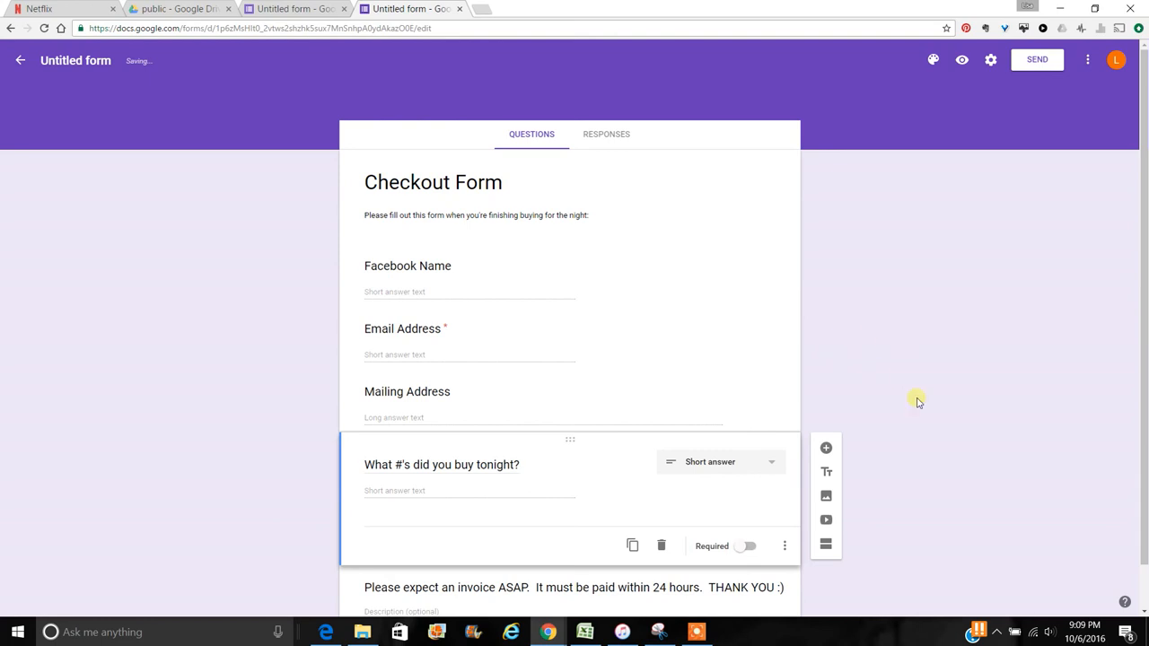
- Check the form's save status, preview the updated form, and go back to the form editor
{"action": "scroll", "coordinate": [1127, 143], "scroll_direction": "down", "scroll_amount": 1}
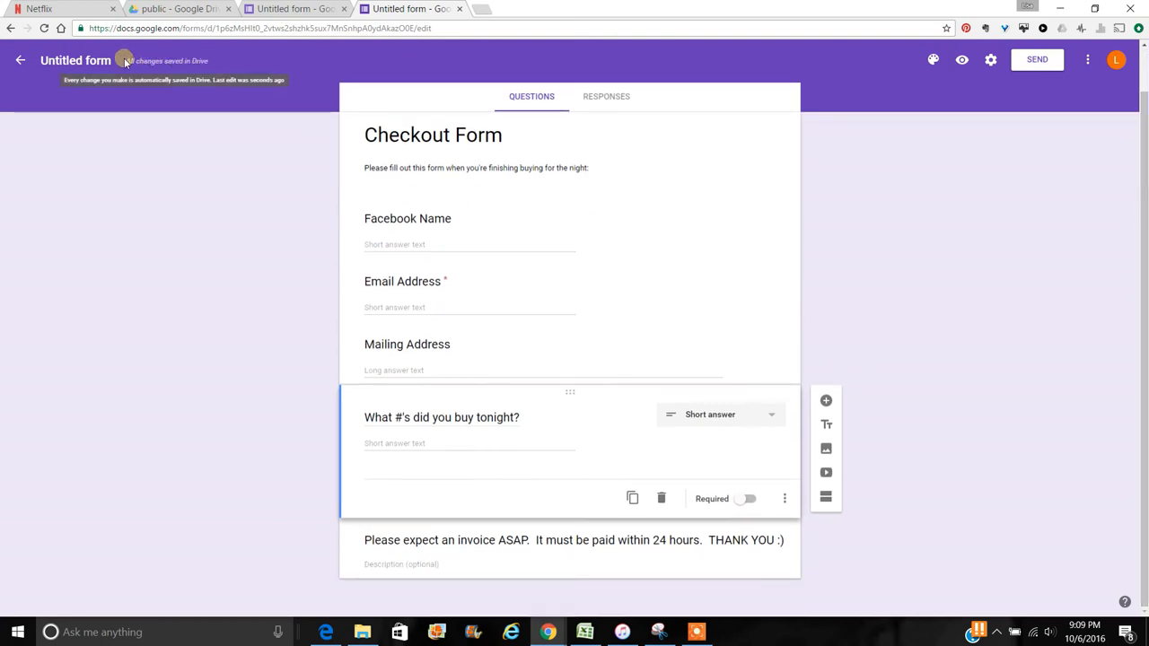
{"action": "mouse_move", "coordinate": [143, 63]}
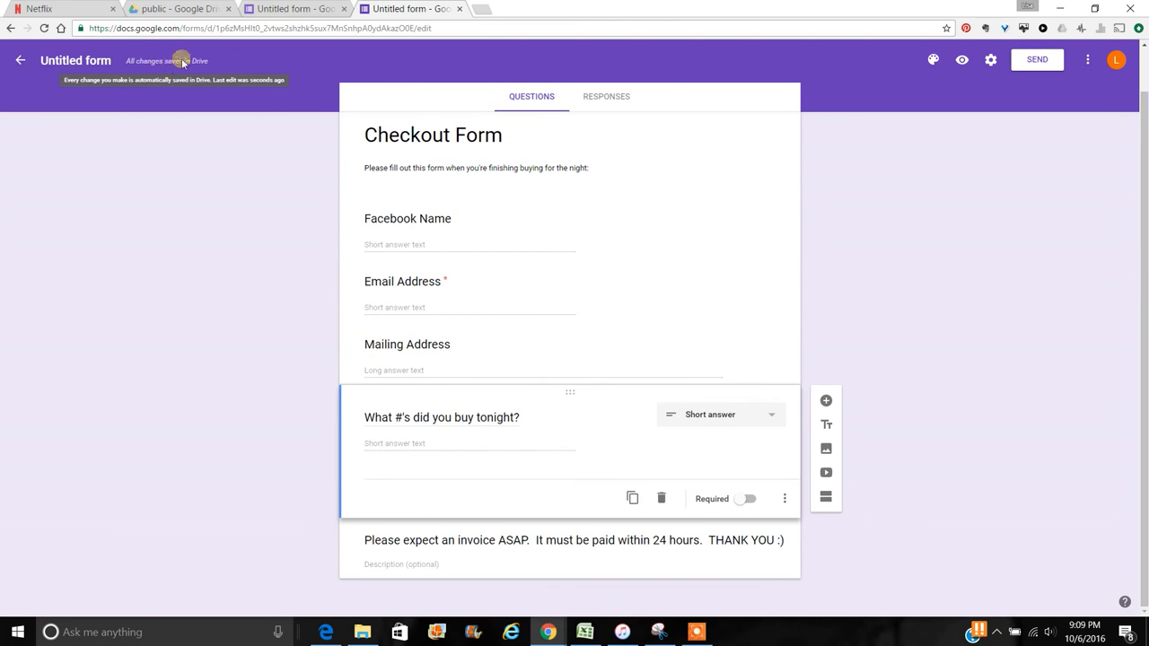
{"action": "left_click", "coordinate": [962, 59]}
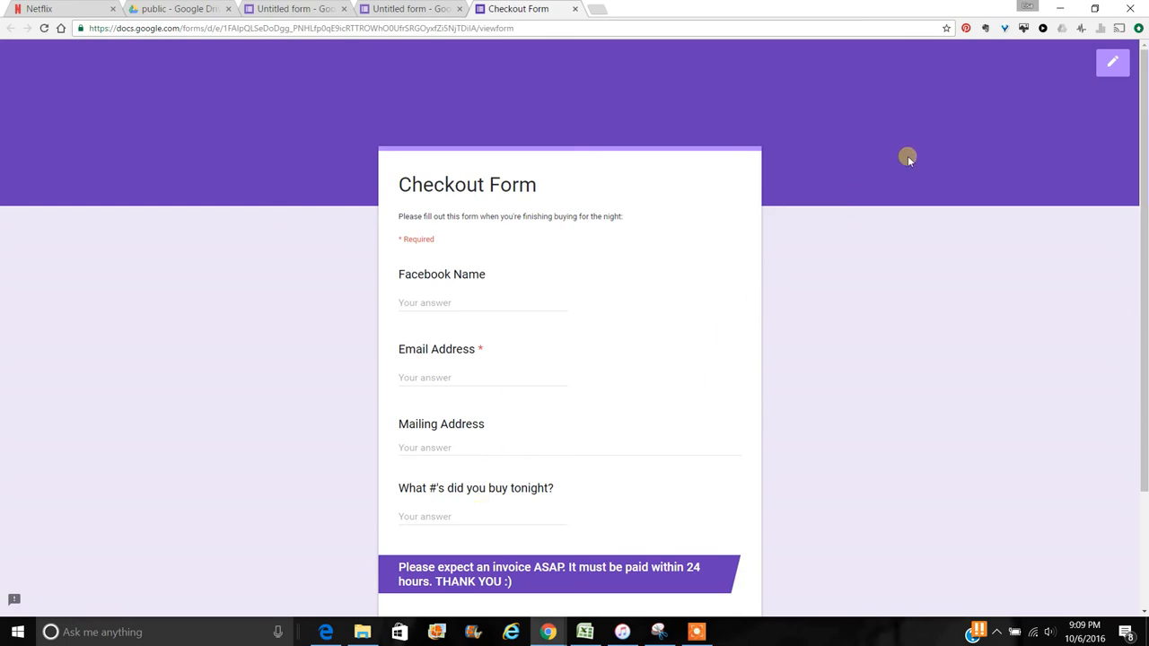
{"action": "left_click", "coordinate": [446, 15]}
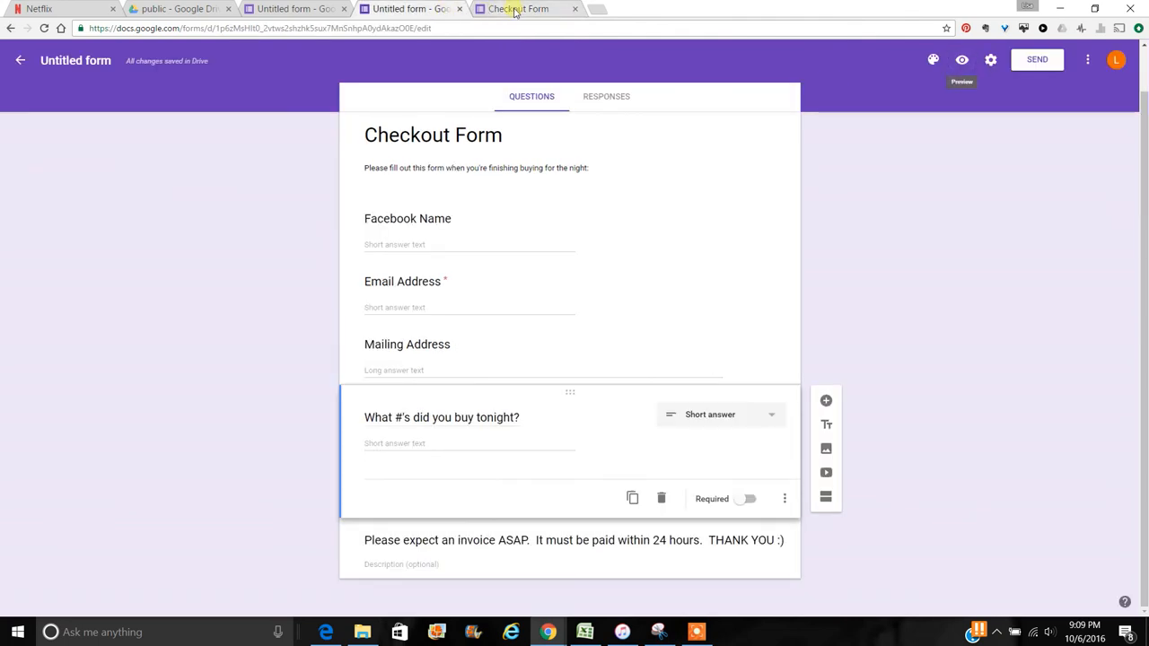
- Copy the web address of the live Checkout Form and open the TinyURL website in a new tab
{"action": "left_click", "coordinate": [521, 9]}
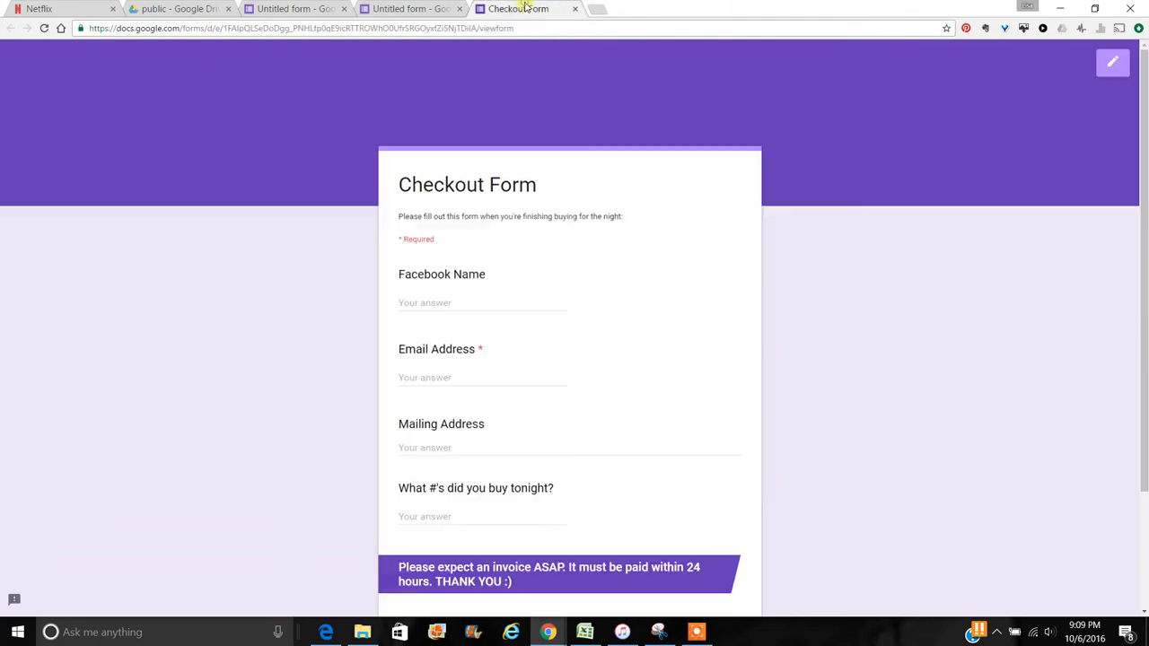
{"action": "left_click", "coordinate": [465, 28]}
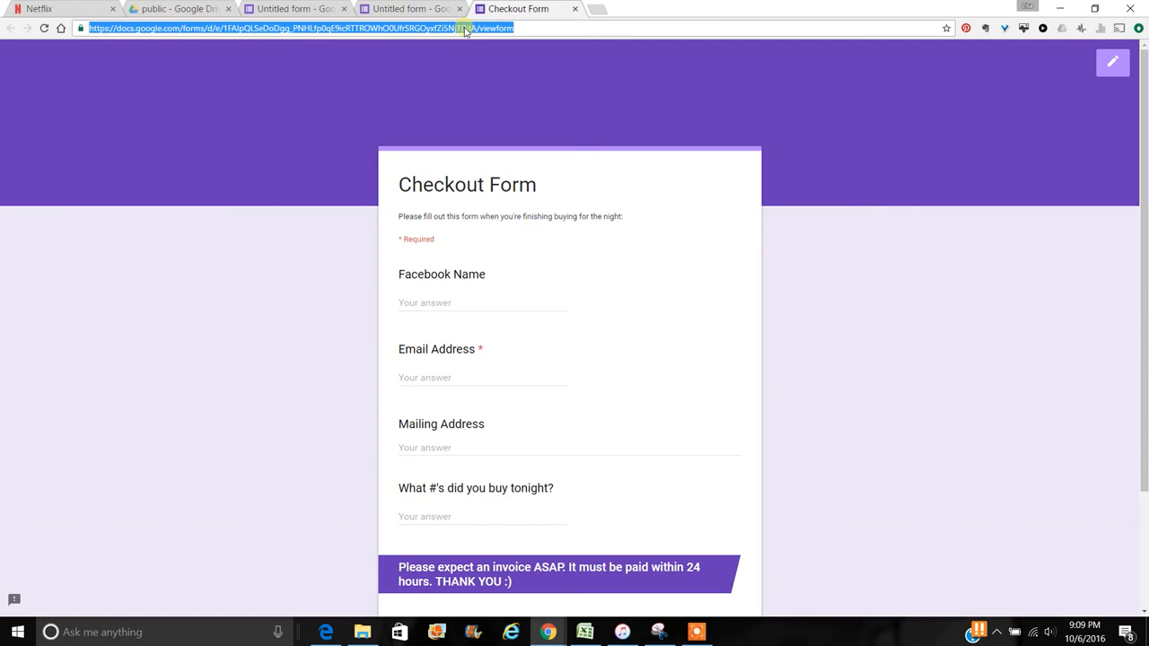
{"action": "left_click", "coordinate": [596, 9]}
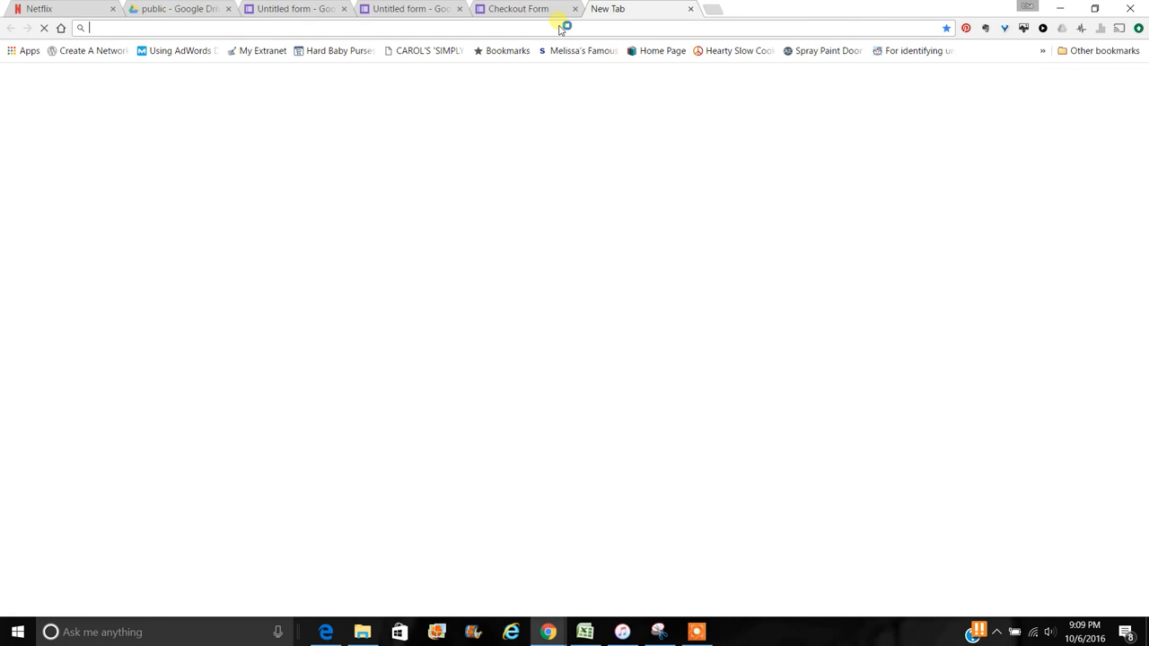
{"action": "type", "text": "tinyurl"}
{"action": "key", "text": "Return"}
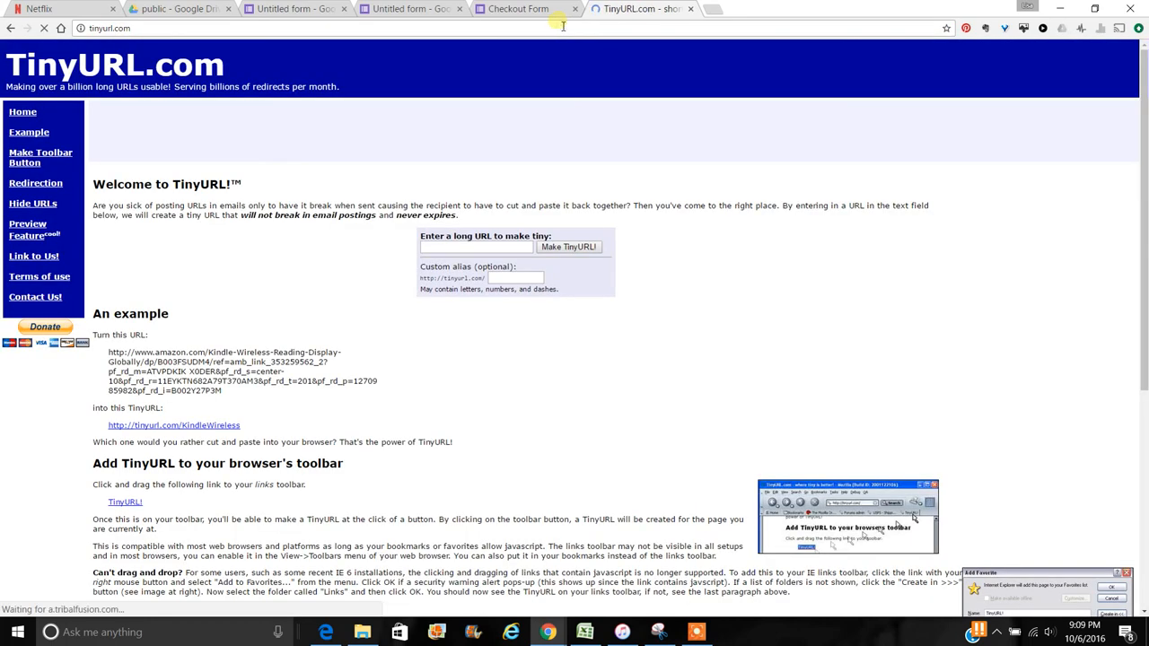
- Enter the copied form link as the long URL to shorten, and check it against the live form's address
{"action": "left_click", "coordinate": [503, 249]}
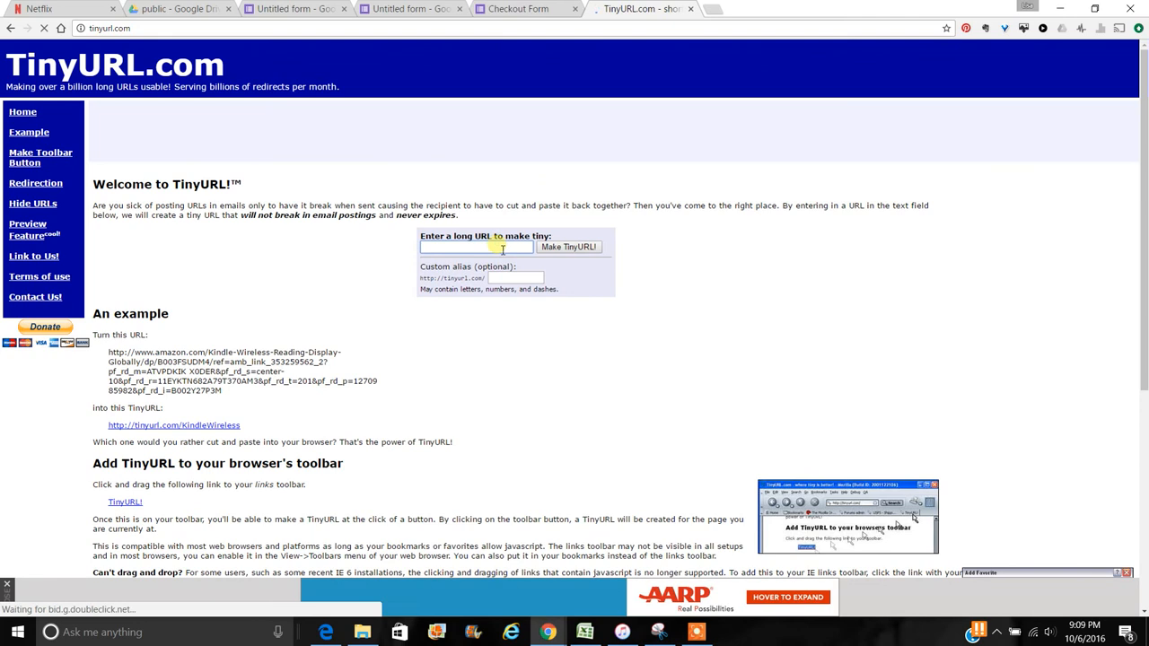
{"action": "key", "text": "ctrl+v"}
{"action": "left_click", "coordinate": [518, 279]}
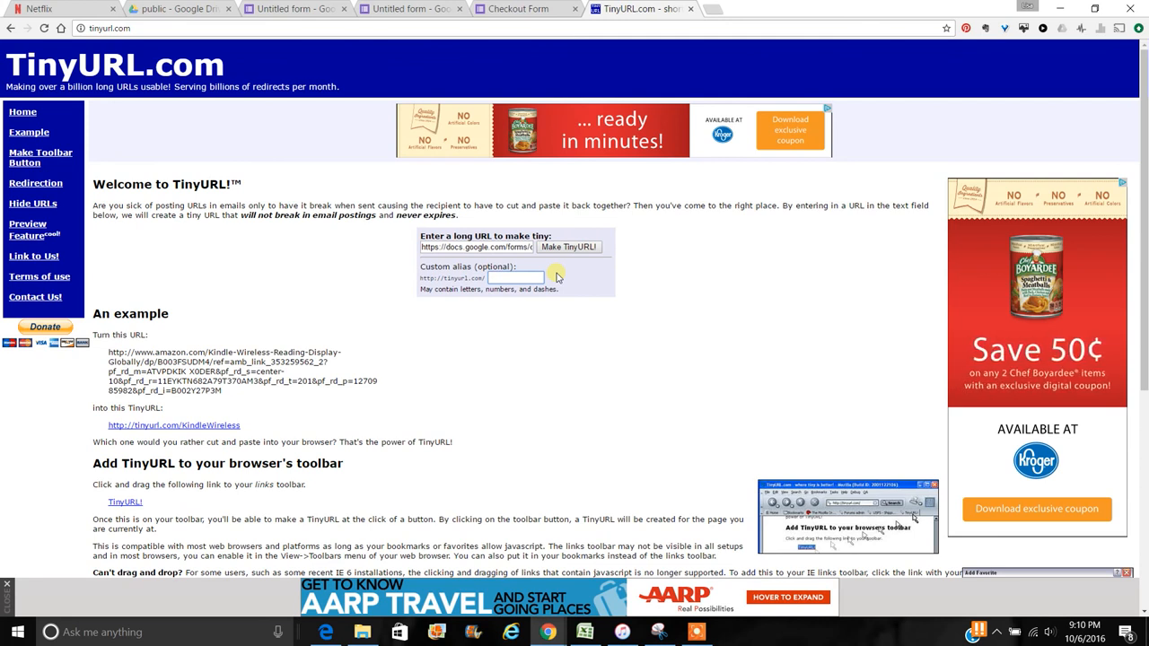
{"action": "left_click", "coordinate": [521, 9]}
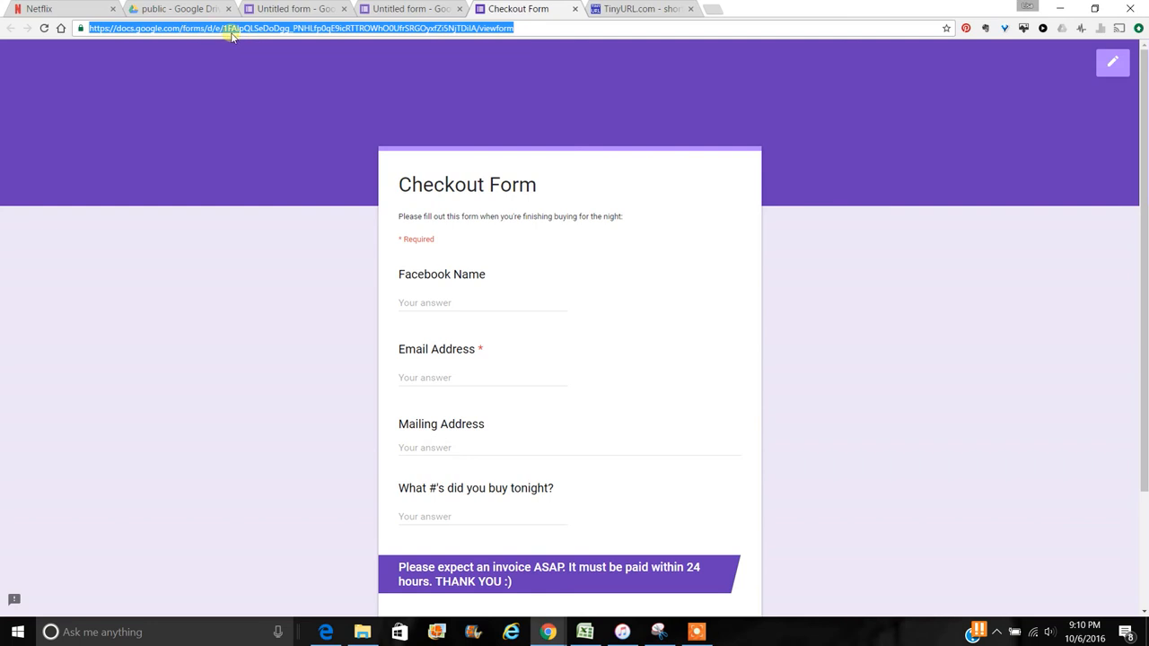
{"action": "left_click", "coordinate": [630, 11]}
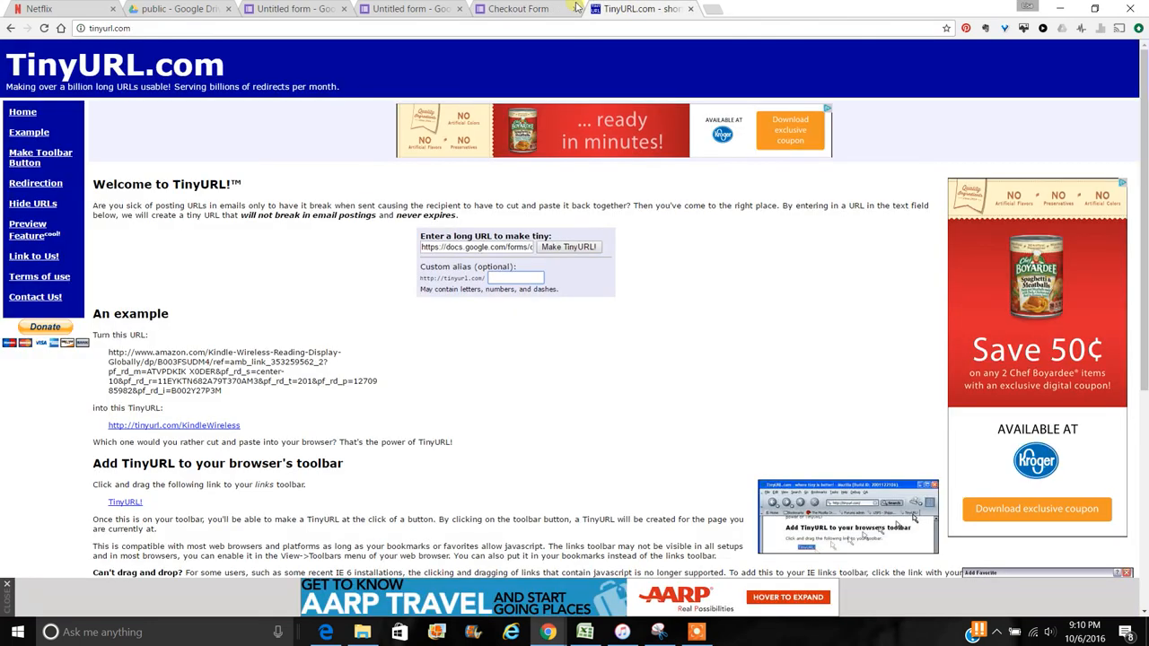
{"action": "left_click", "coordinate": [713, 10]}
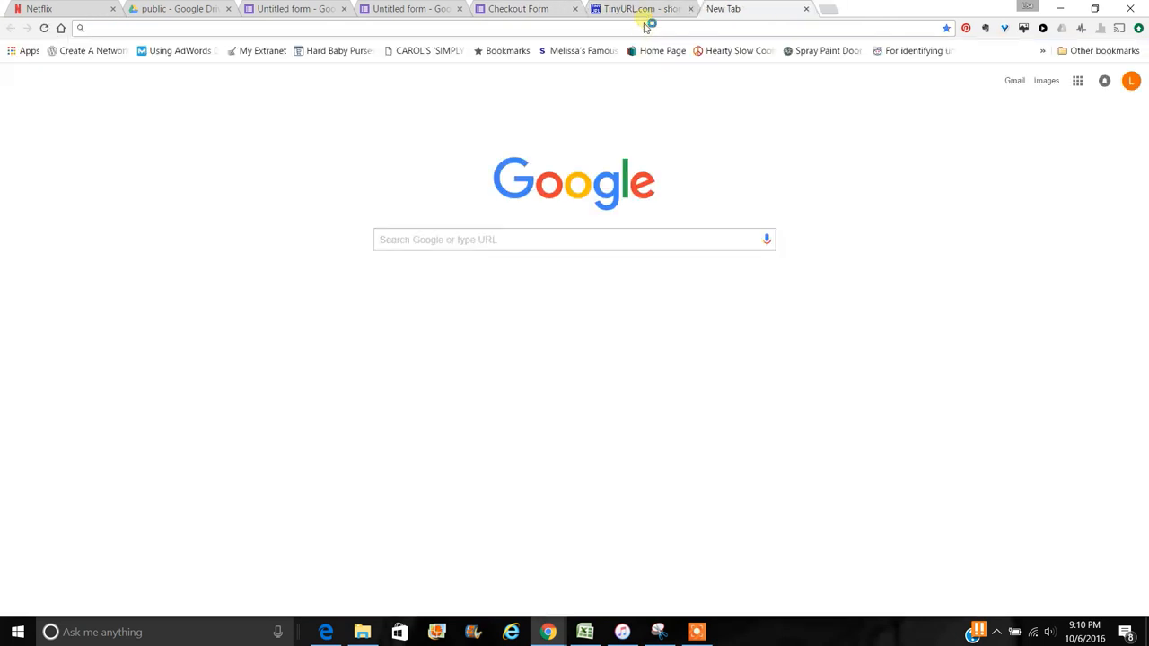
{"action": "type", "text": "www."}
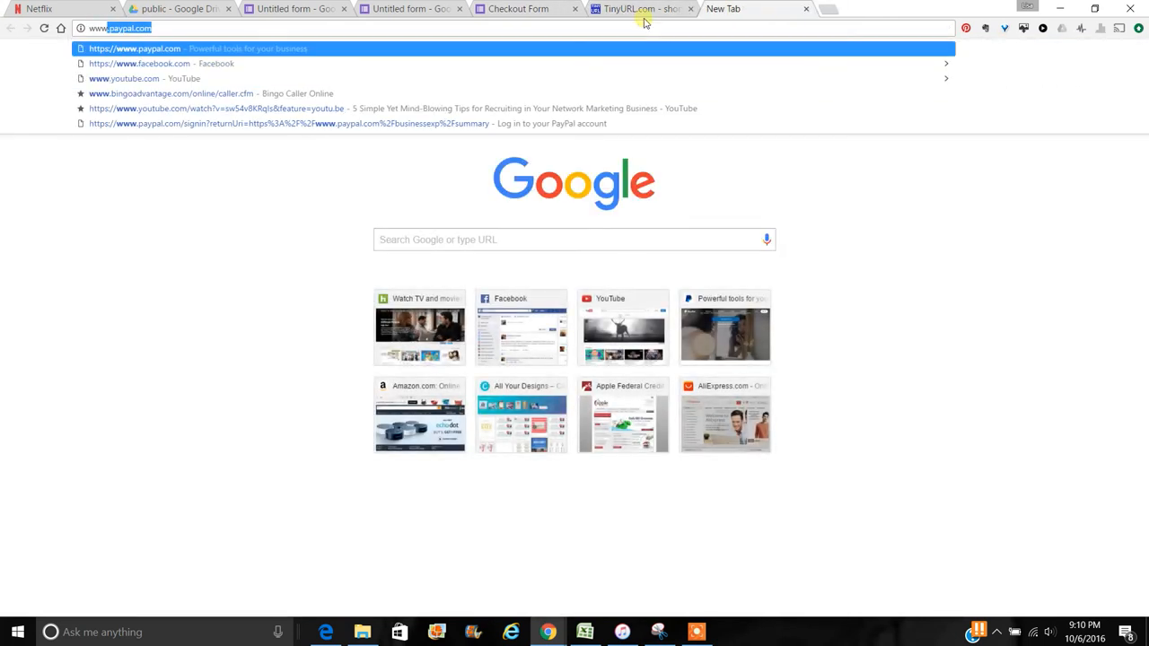
{"action": "type", "text": "for"}
{"action": "key", "text": "BackSpace"}
{"action": "key", "text": "BackSpace"}
{"action": "type", "text": "a"}
{"action": "key", "text": "Return"}
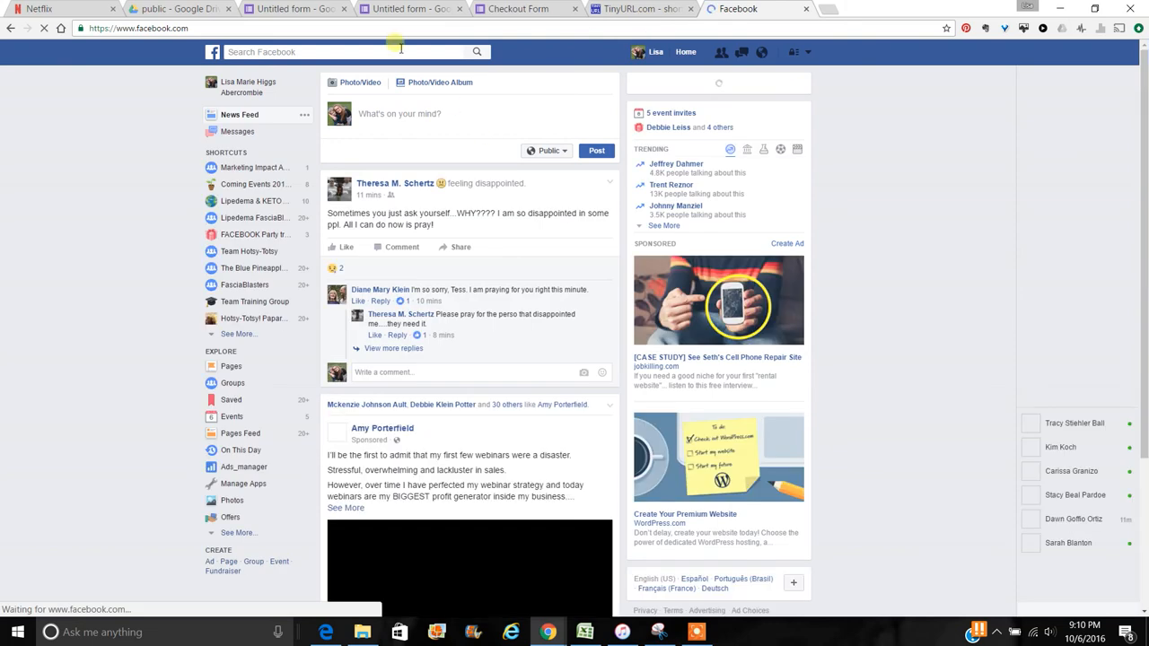
- Search Facebook for "back door jewelry" and open the Back Door Jewelry Store (Discount Jewelry Club) group
{"action": "left_click", "coordinate": [362, 54]}
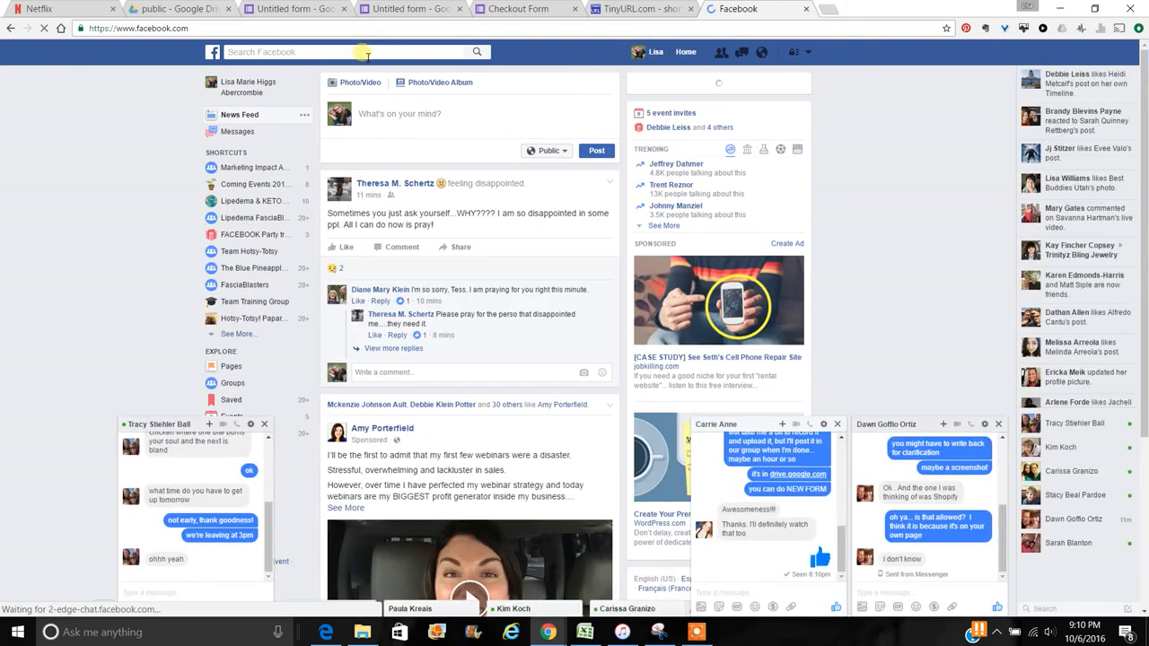
{"action": "type", "text": "back door jewelry"}
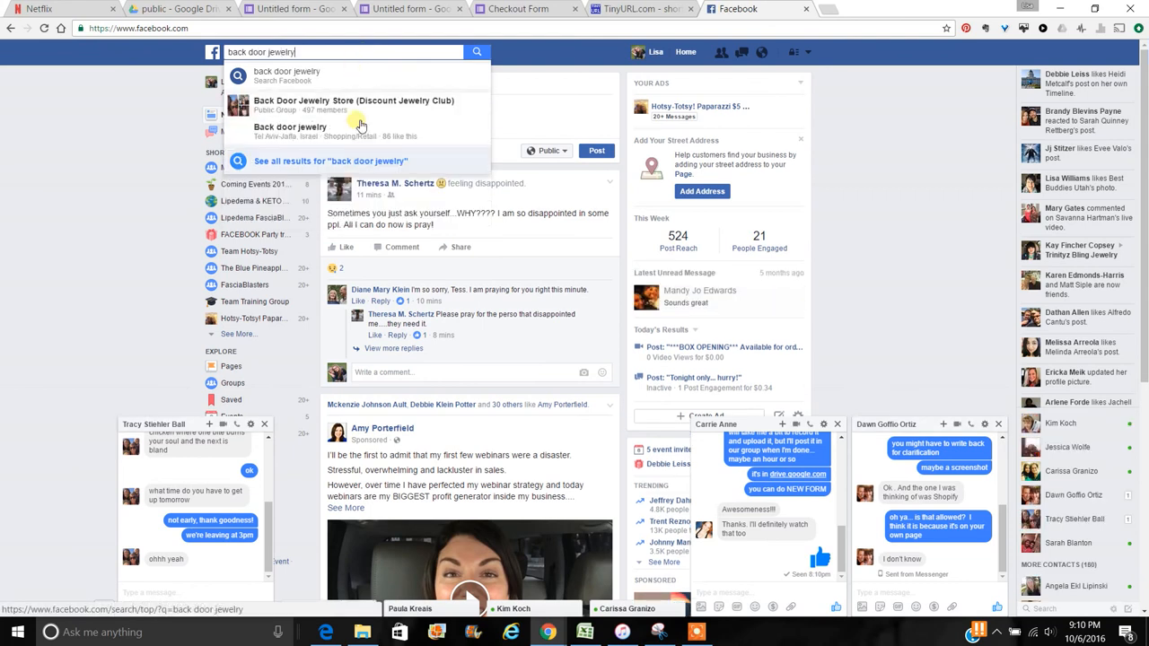
{"action": "left_click", "coordinate": [364, 109]}
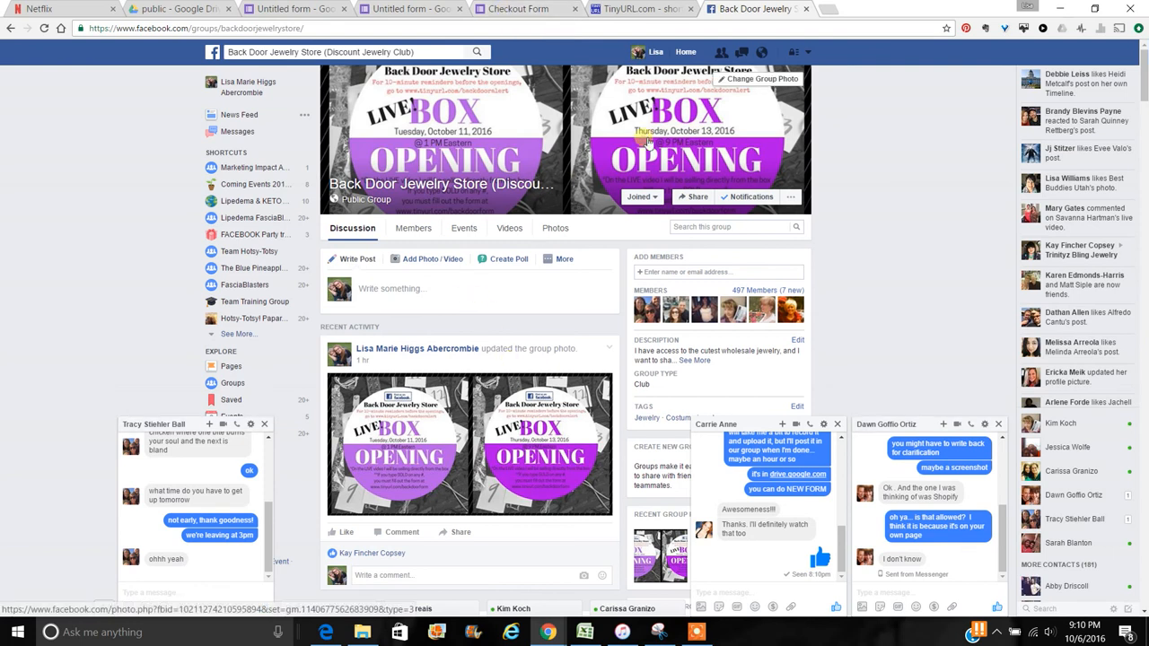
- View the group's cover photo at full size to examine the short form link on it, and close the photo
{"action": "left_click", "coordinate": [643, 138]}
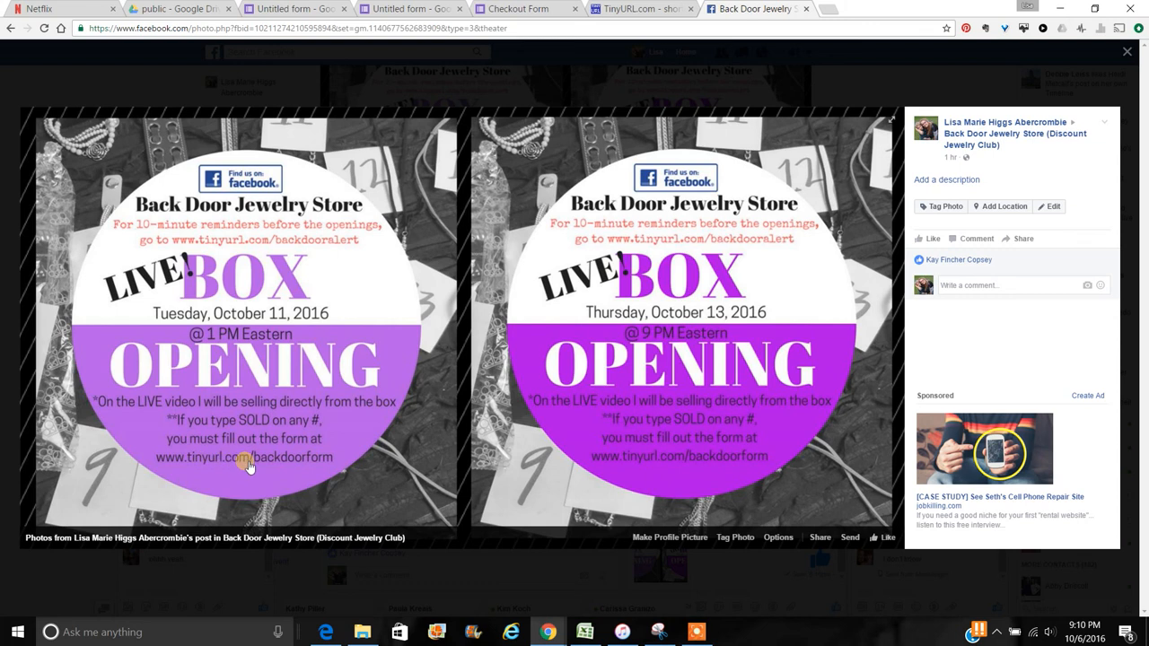
{"action": "right_click", "coordinate": [322, 459]}
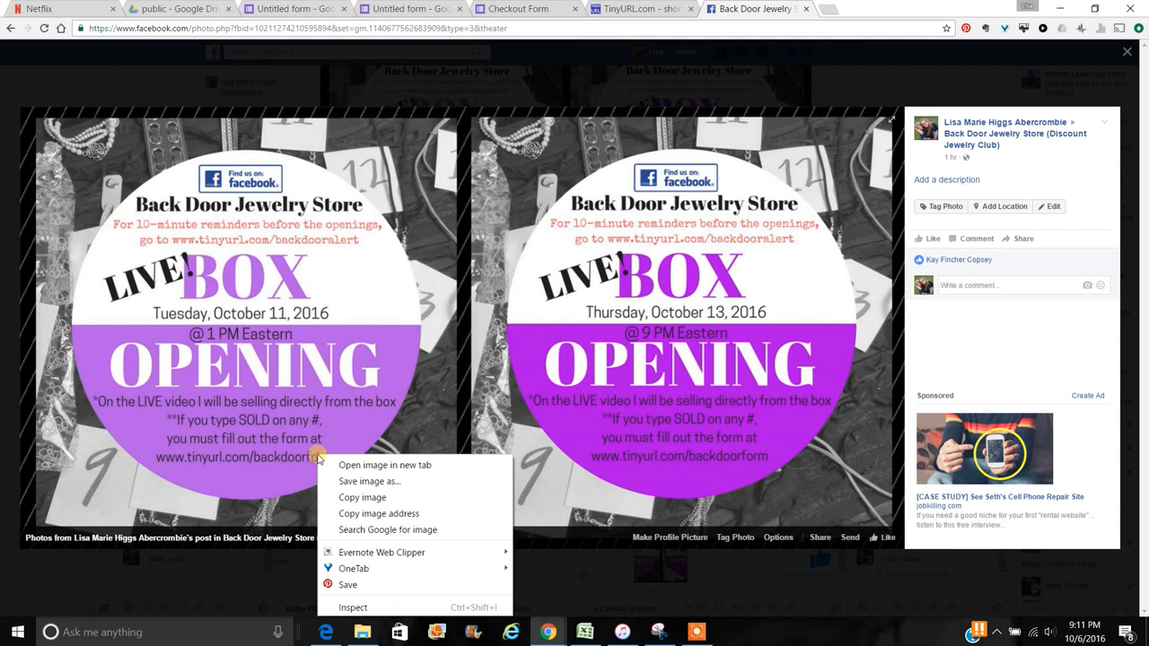
{"action": "left_click", "coordinate": [464, 121]}
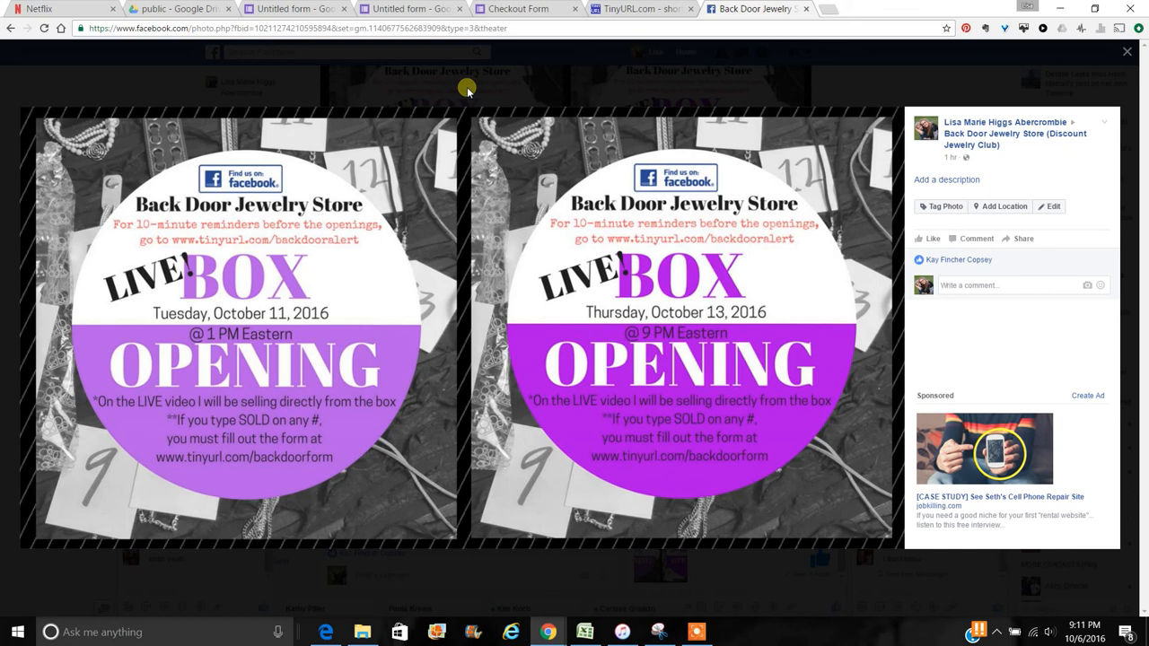
{"action": "left_click", "coordinate": [467, 90]}
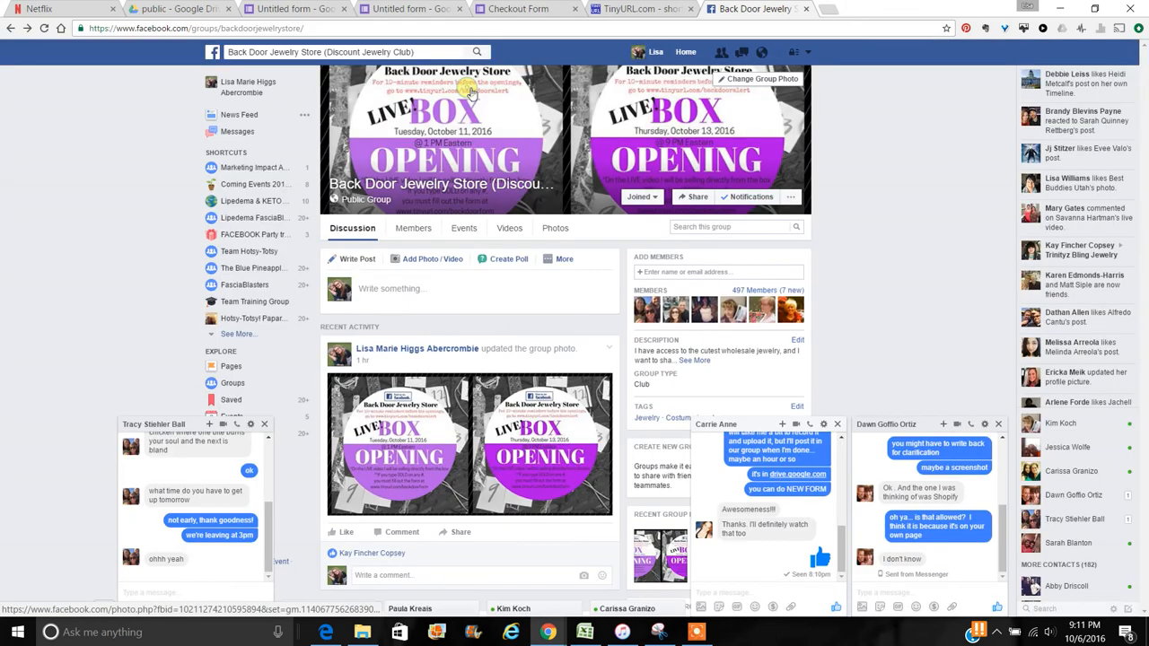
- Return to the live Checkout Form and open it for editing on its questions
{"action": "left_click", "coordinate": [520, 9]}
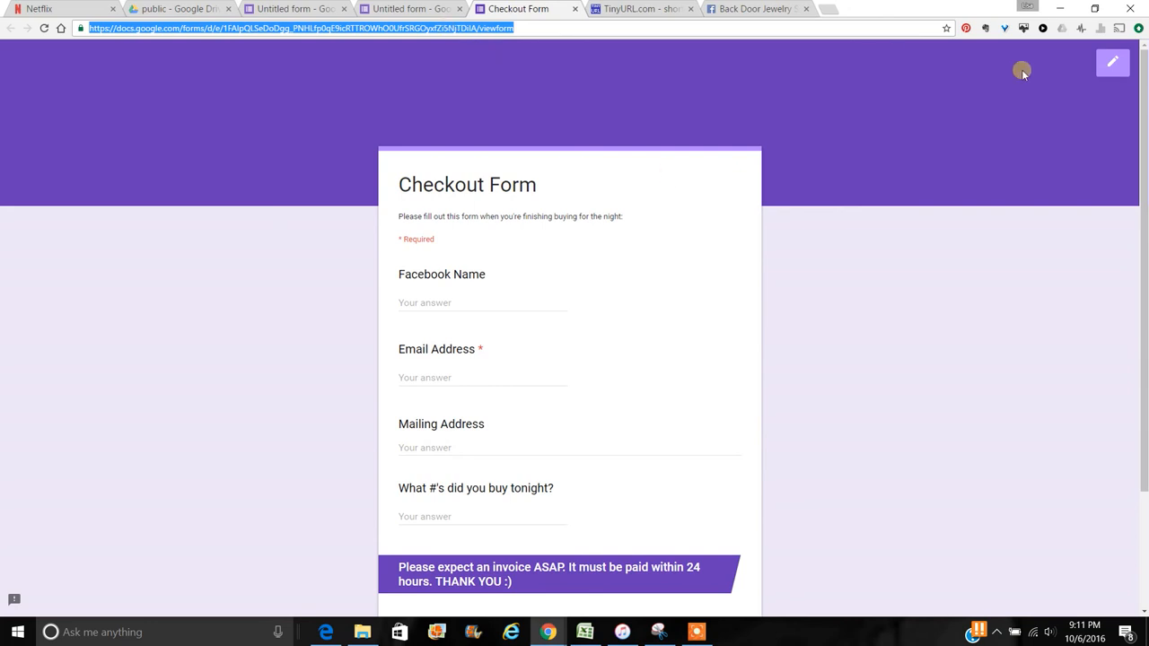
{"action": "left_click", "coordinate": [1116, 63]}
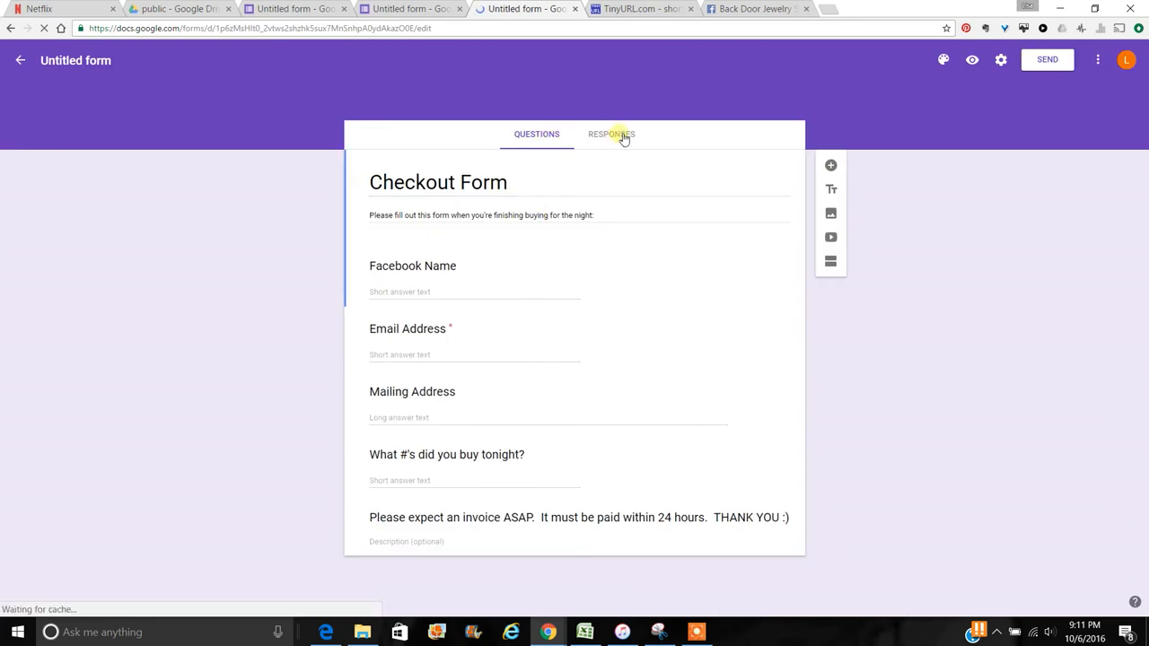
{"action": "left_click", "coordinate": [548, 137]}
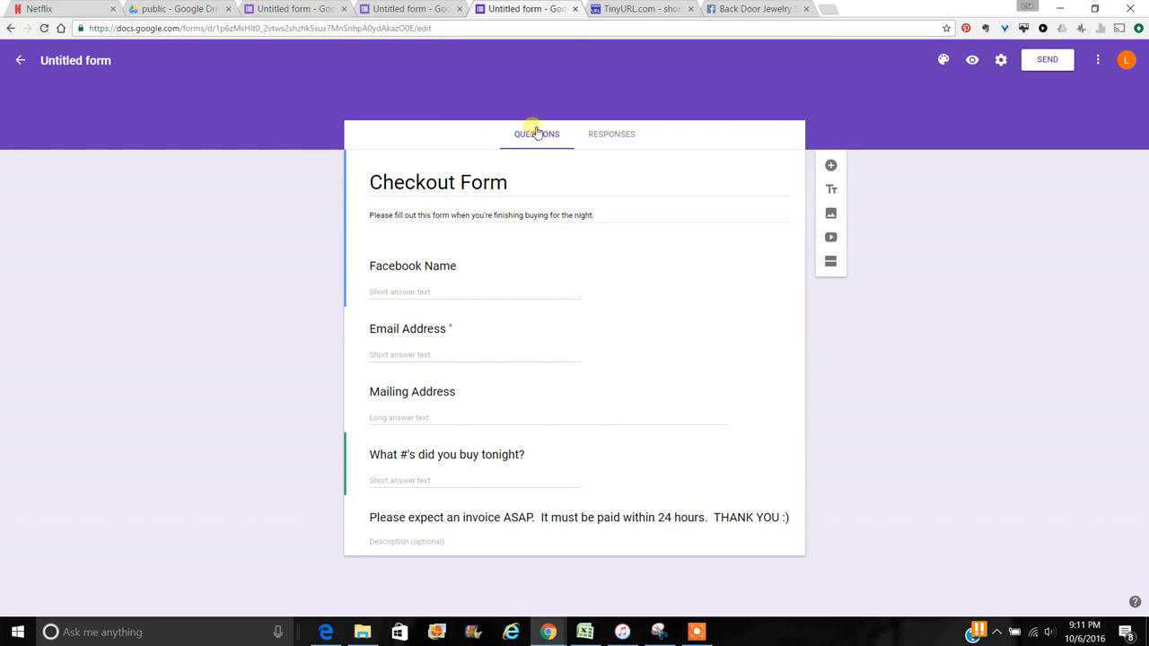
- Extend the form's title to "Checkout Form (Remember Everything is $5 + tax)"
{"action": "triple_click", "coordinate": [508, 185]}
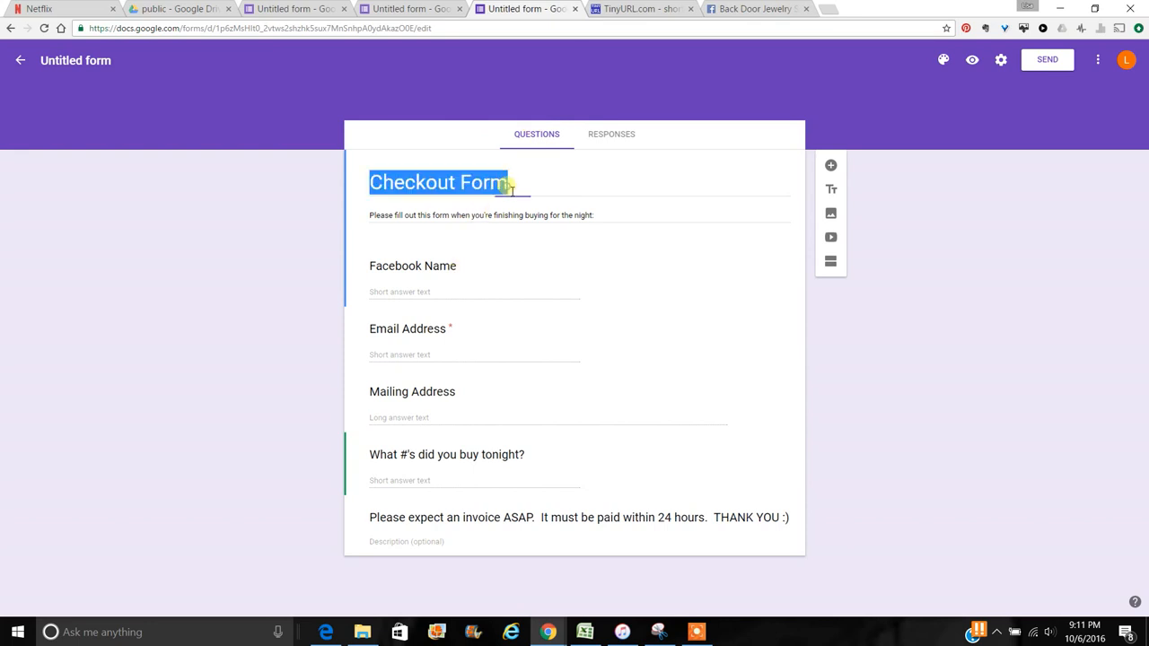
{"action": "left_click", "coordinate": [512, 184]}
{"action": "type", "text": "("}
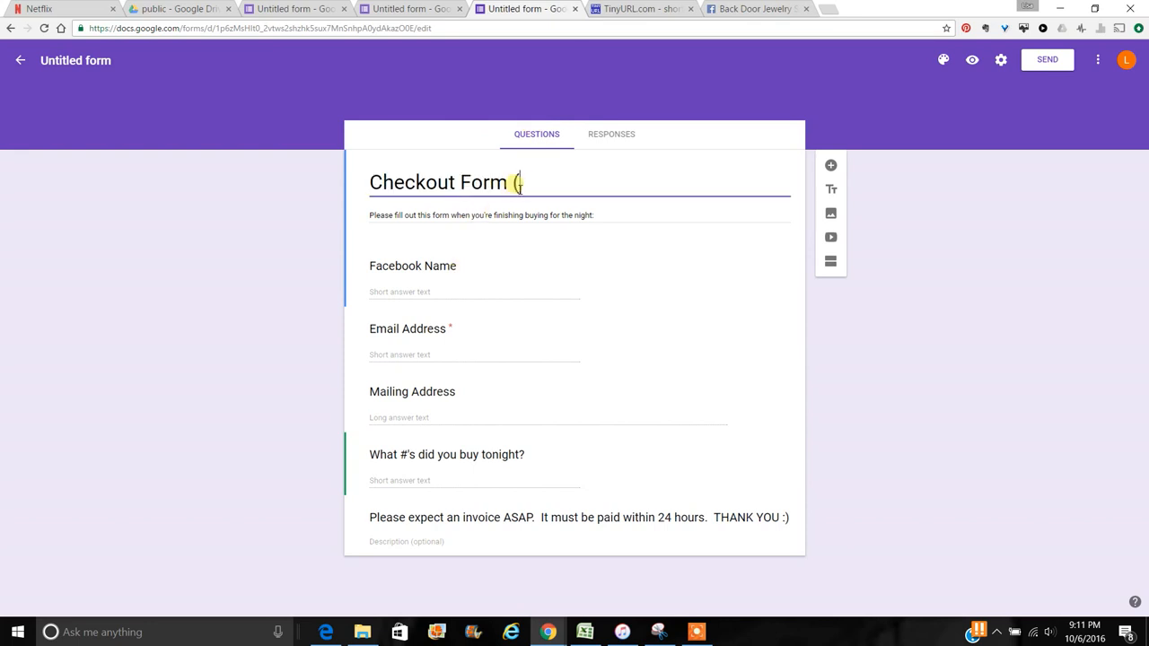
{"action": "type", "text": "Remember"}
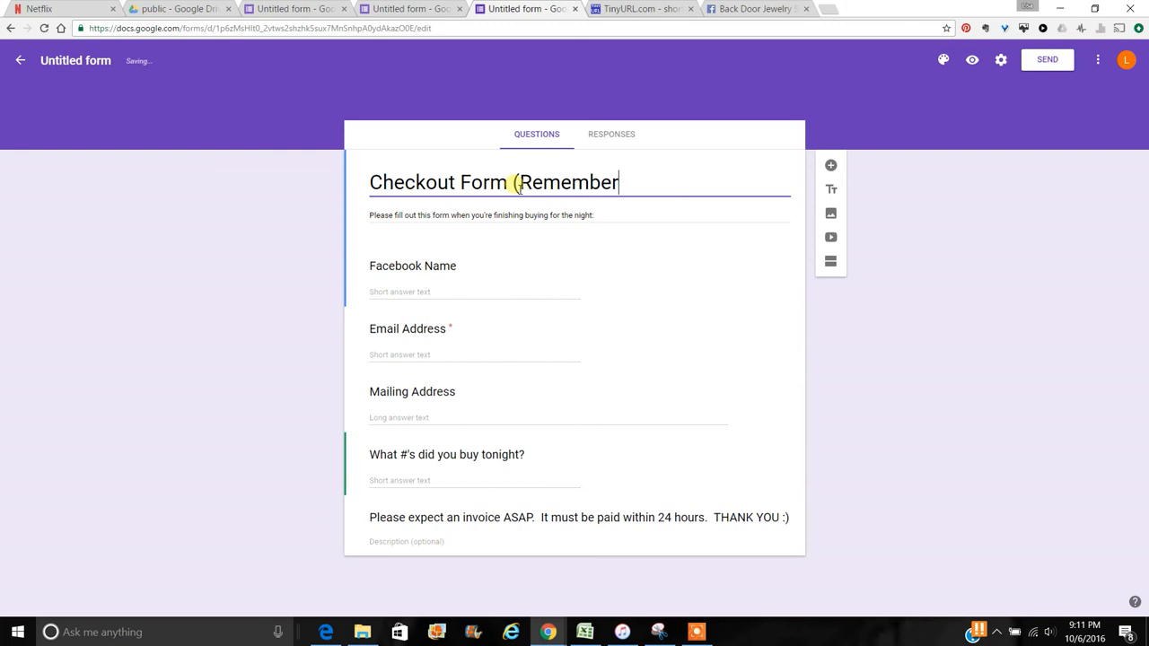
{"action": "type", "text": " Everything is $"}
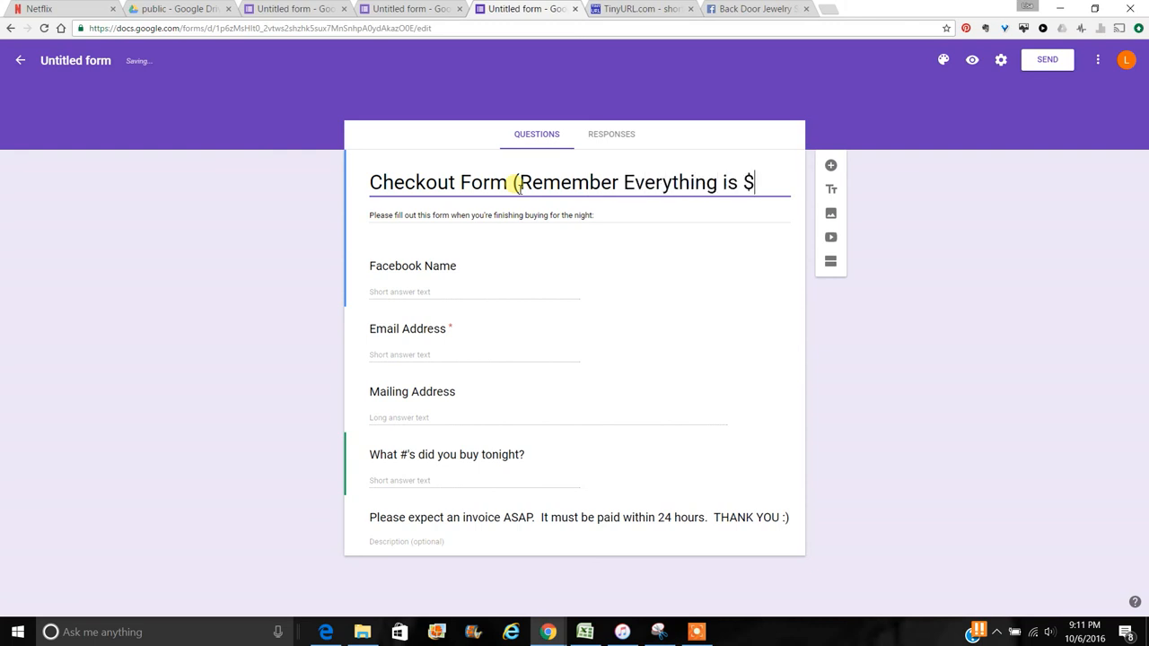
{"action": "type", "text": "5!)"}
{"action": "left_click", "coordinate": [785, 184]}
{"action": "key", "text": "BackSpace"}
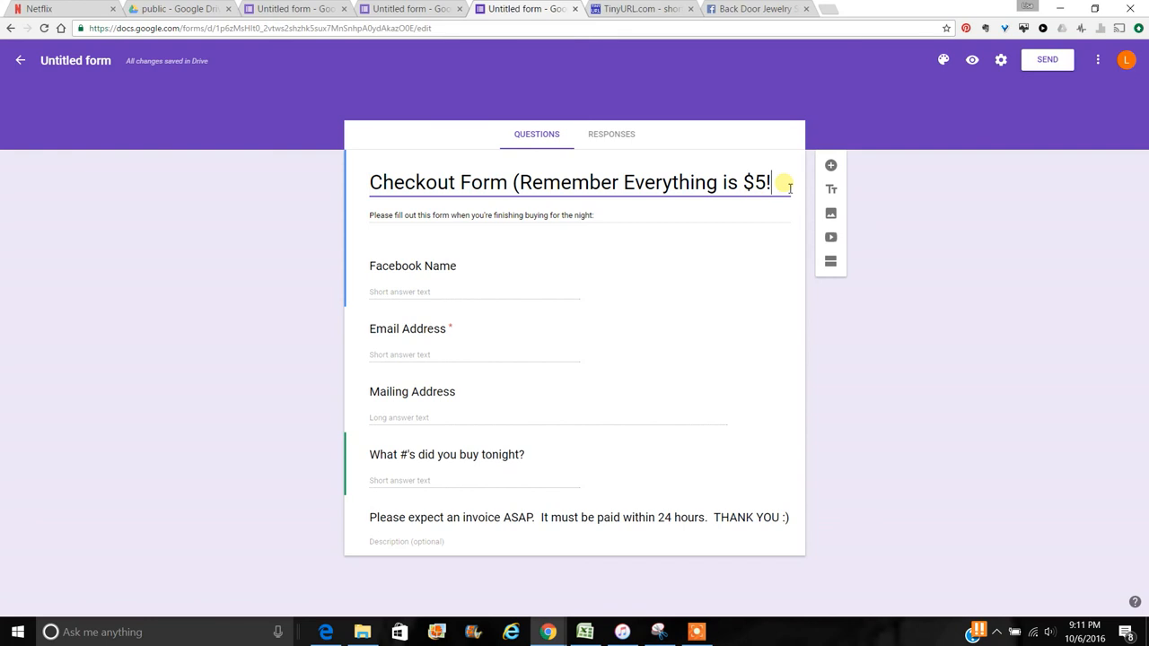
{"action": "type", "text": "+ ta"}
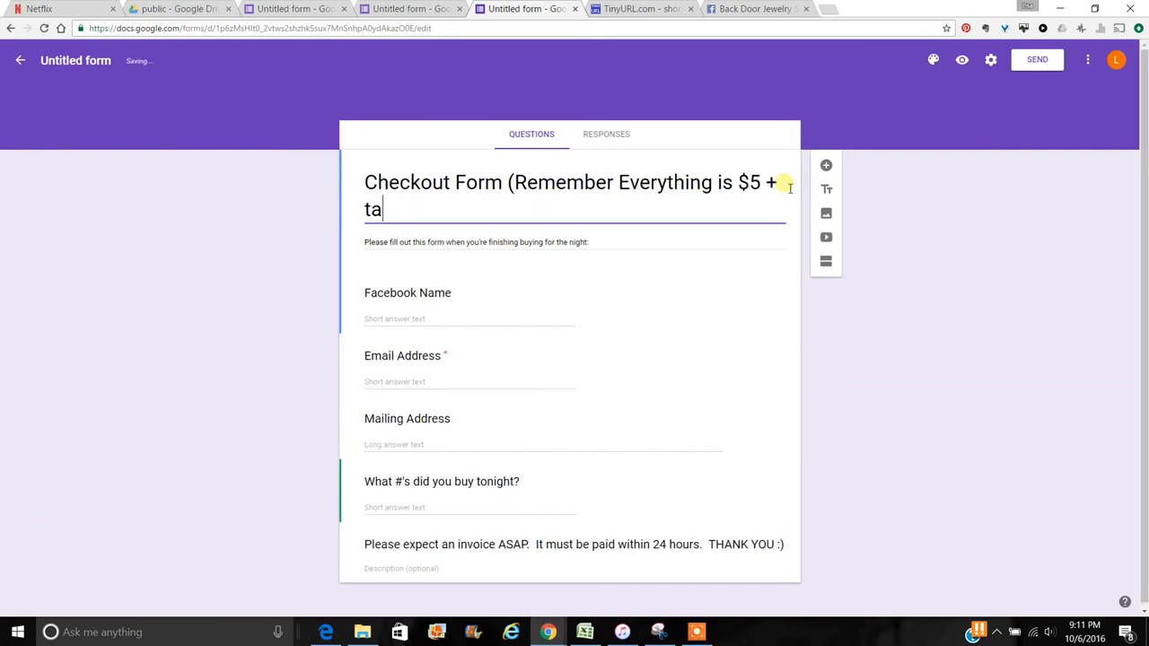
{"action": "type", "text": "x)"}
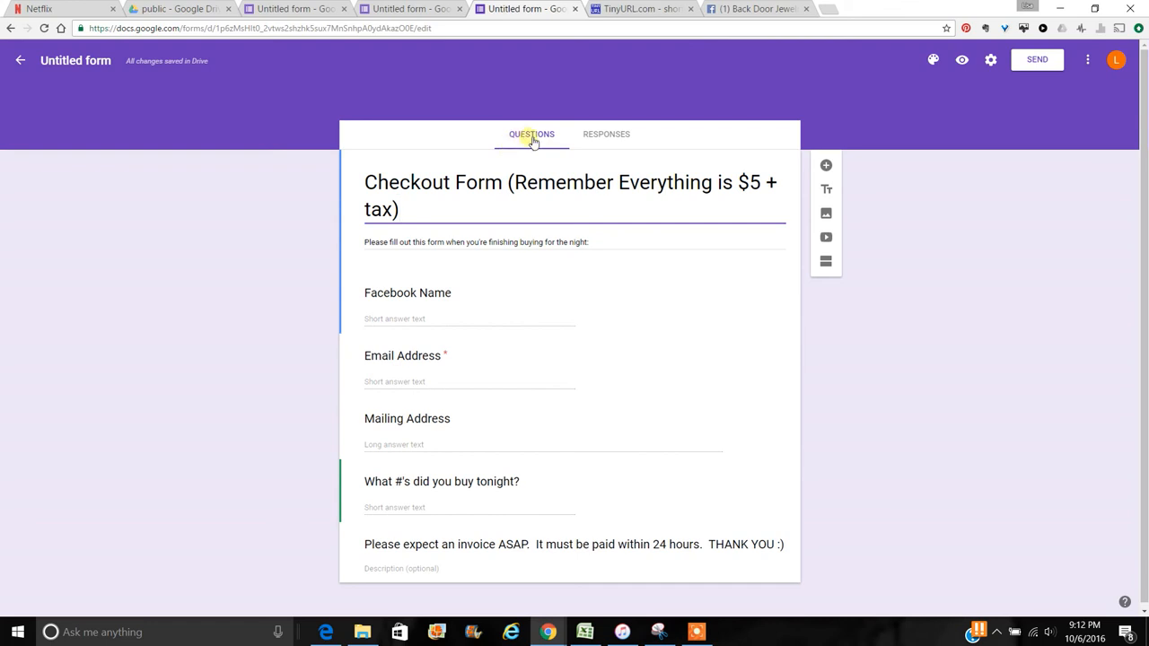
- View the form's responses, and open tinyurl.com/backdoorform in a new tab to examine the existing order form's questions
{"action": "left_click", "coordinate": [623, 139]}
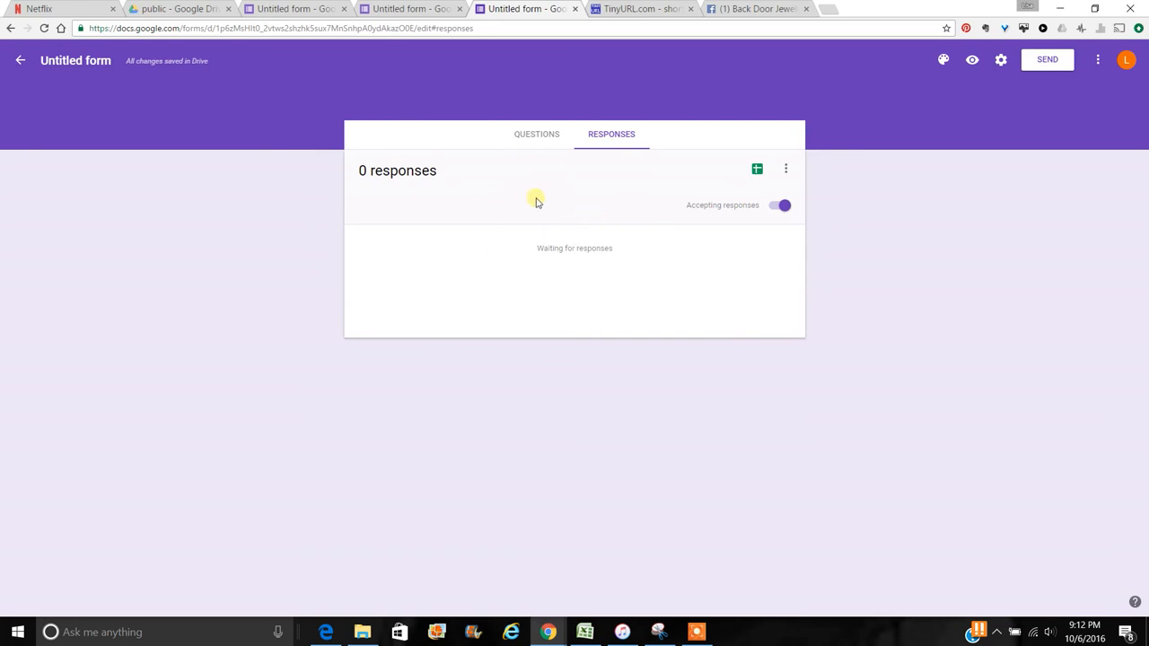
{"action": "left_click", "coordinate": [750, 10]}
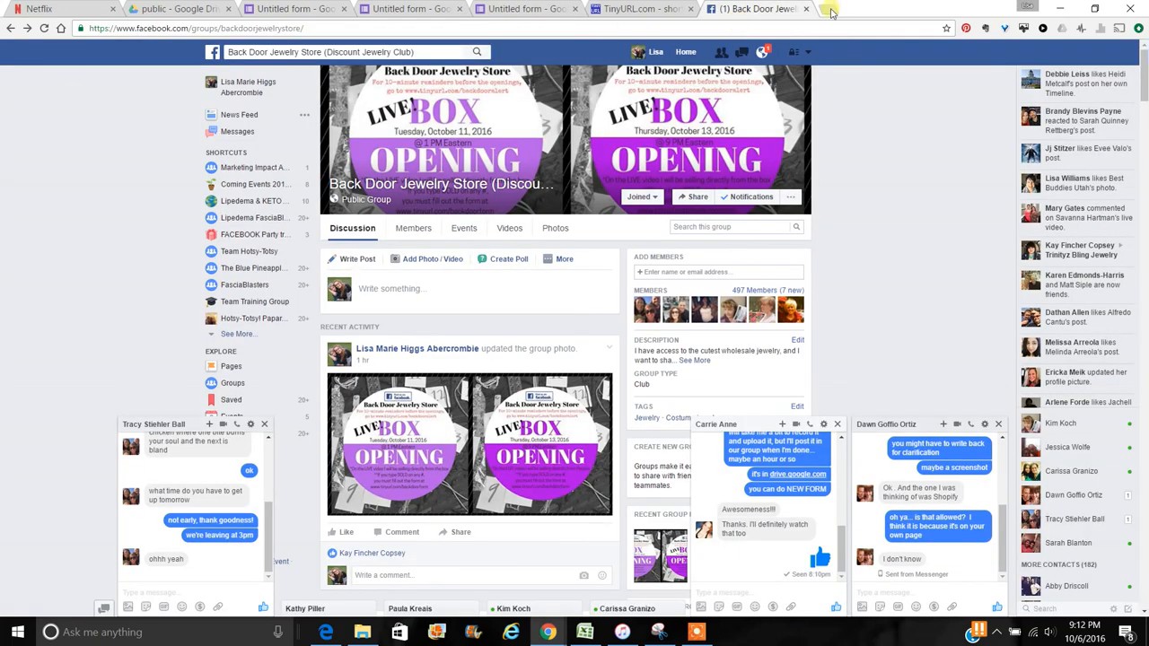
{"action": "left_click", "coordinate": [828, 10]}
{"action": "type", "text": "tiny"}
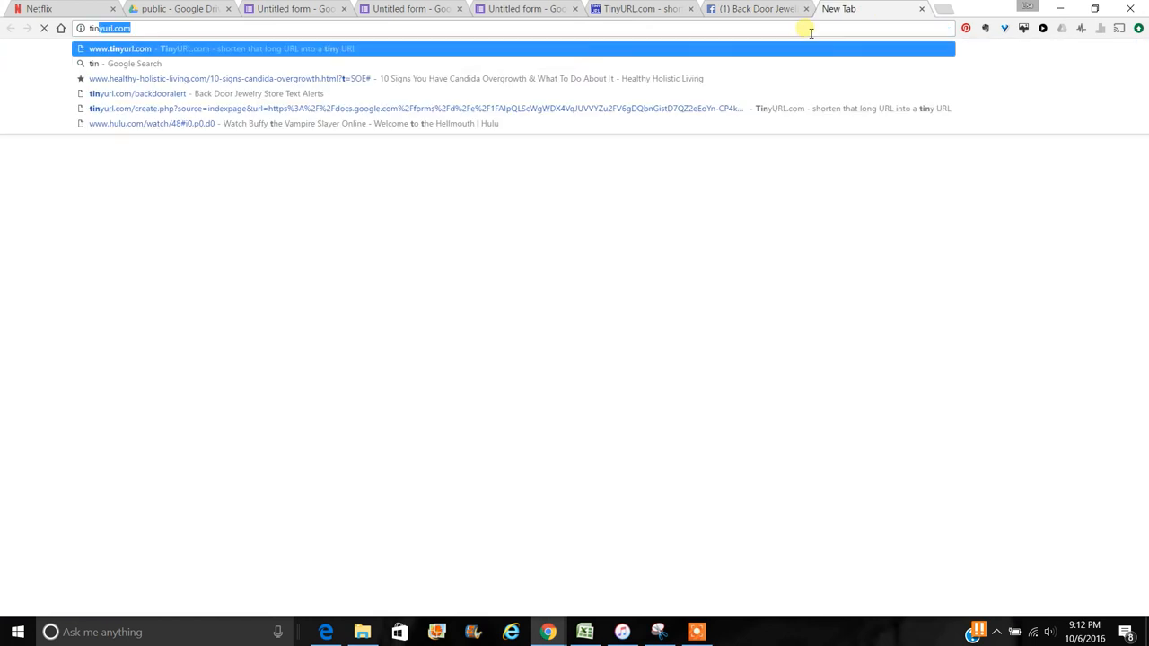
{"action": "type", "text": "url.com/bac"}
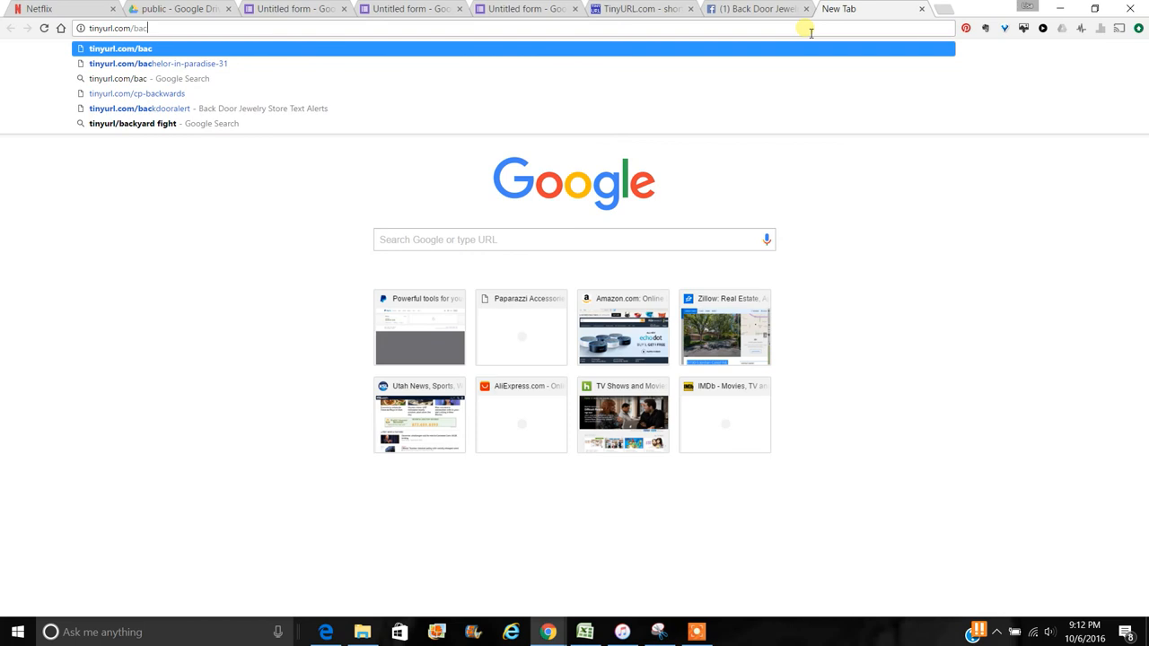
{"action": "type", "text": "kdoorform"}
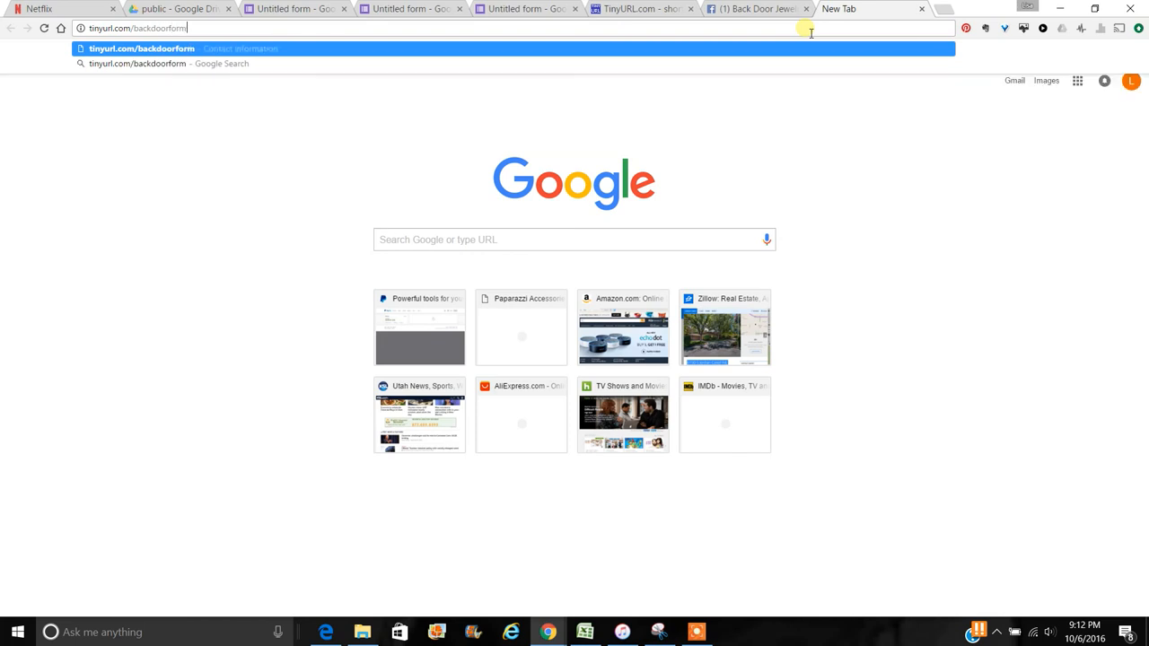
{"action": "key", "text": "Return"}
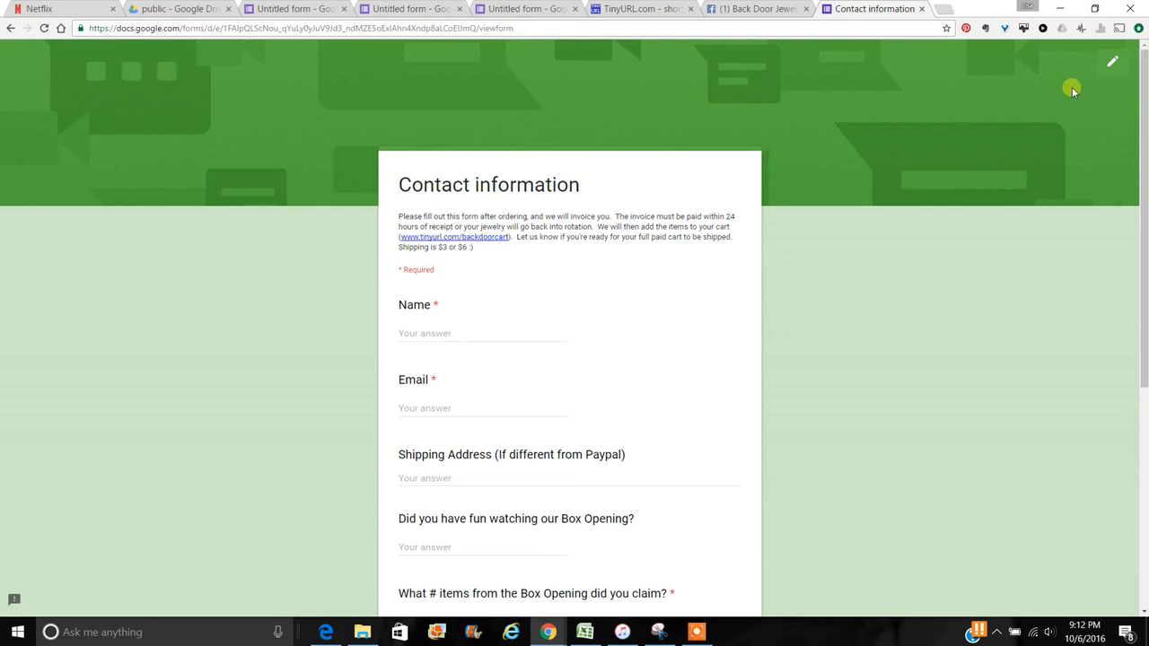
{"action": "scroll", "coordinate": [574, 323], "scroll_direction": "down", "scroll_amount": 1}
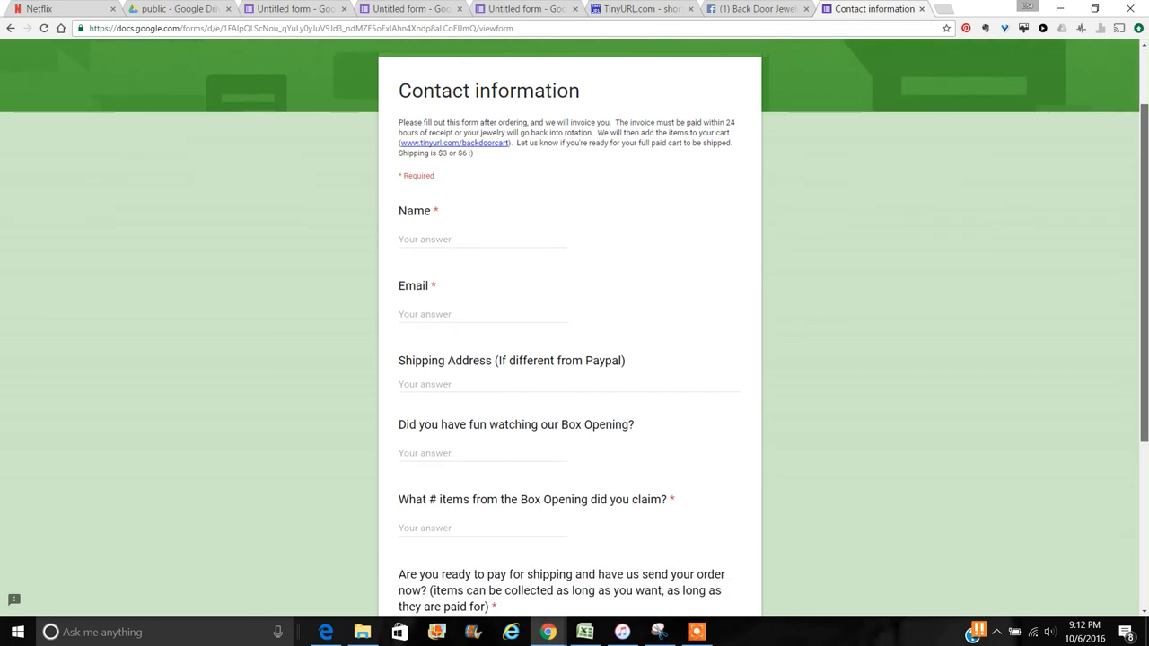
- Open the existing Contact information form for editing and view its responses
{"action": "scroll", "coordinate": [575, 327], "scroll_direction": "down", "scroll_amount": 1}
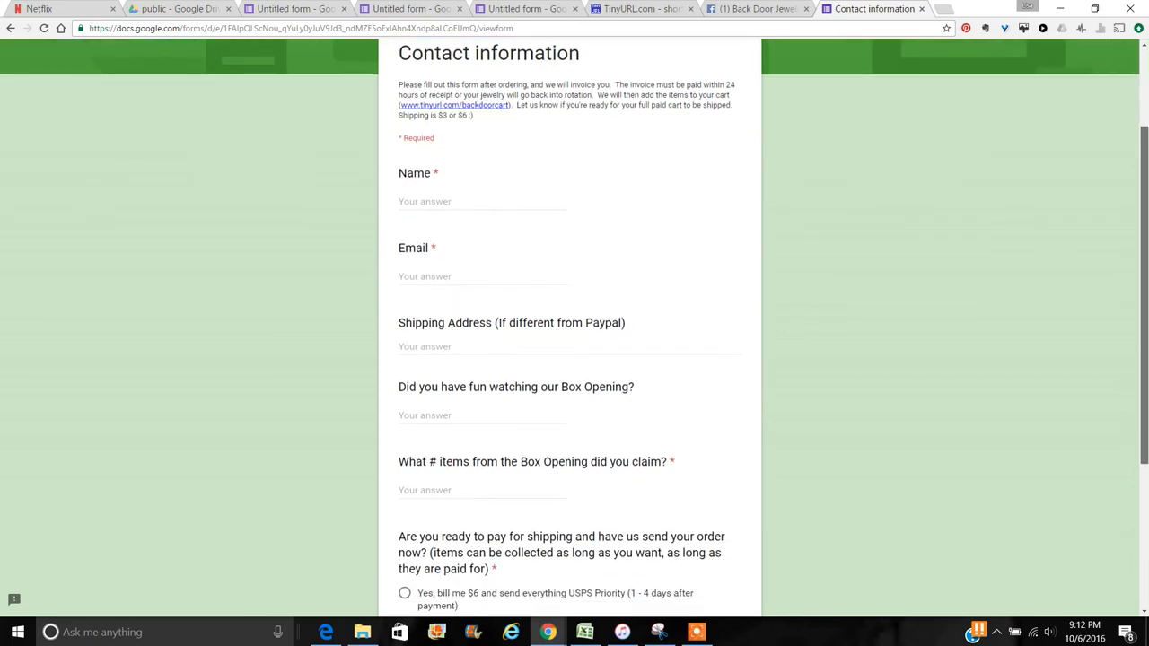
{"action": "scroll", "coordinate": [574, 323], "scroll_direction": "up", "scroll_amount": 2}
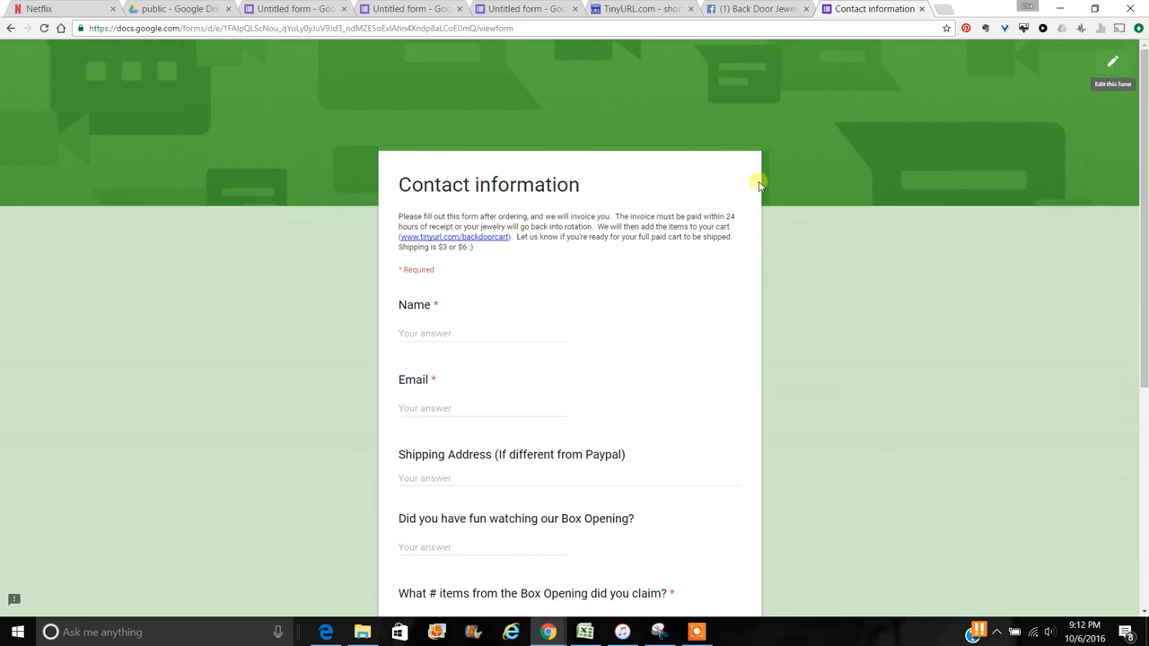
{"action": "left_click", "coordinate": [1116, 66]}
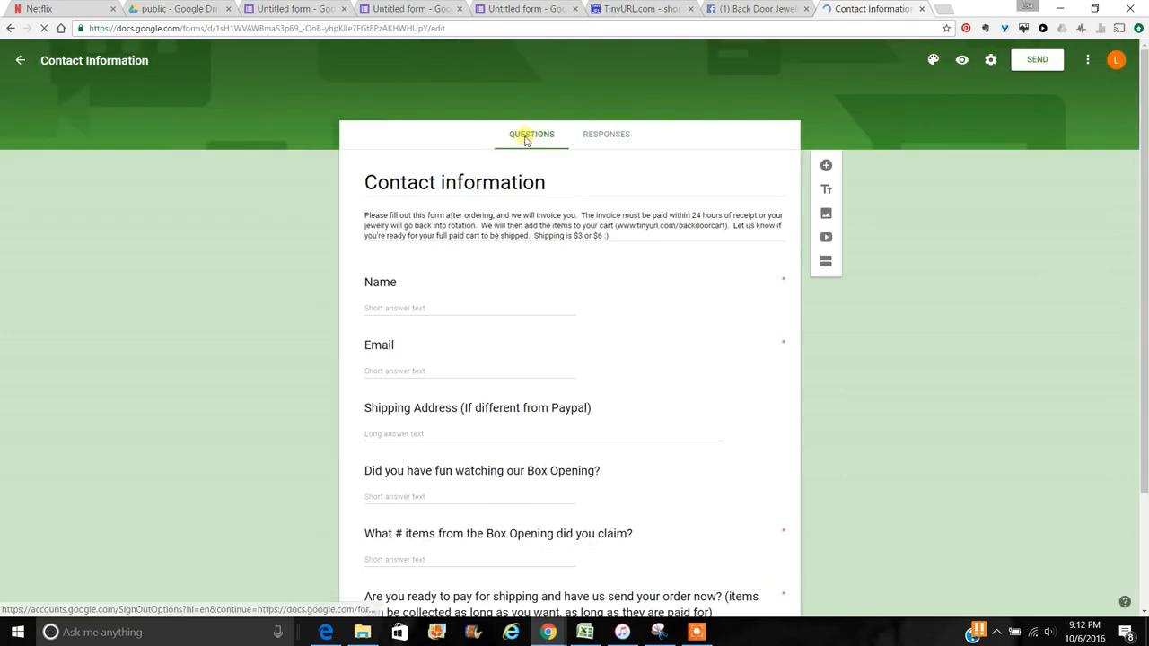
{"action": "left_click", "coordinate": [593, 136]}
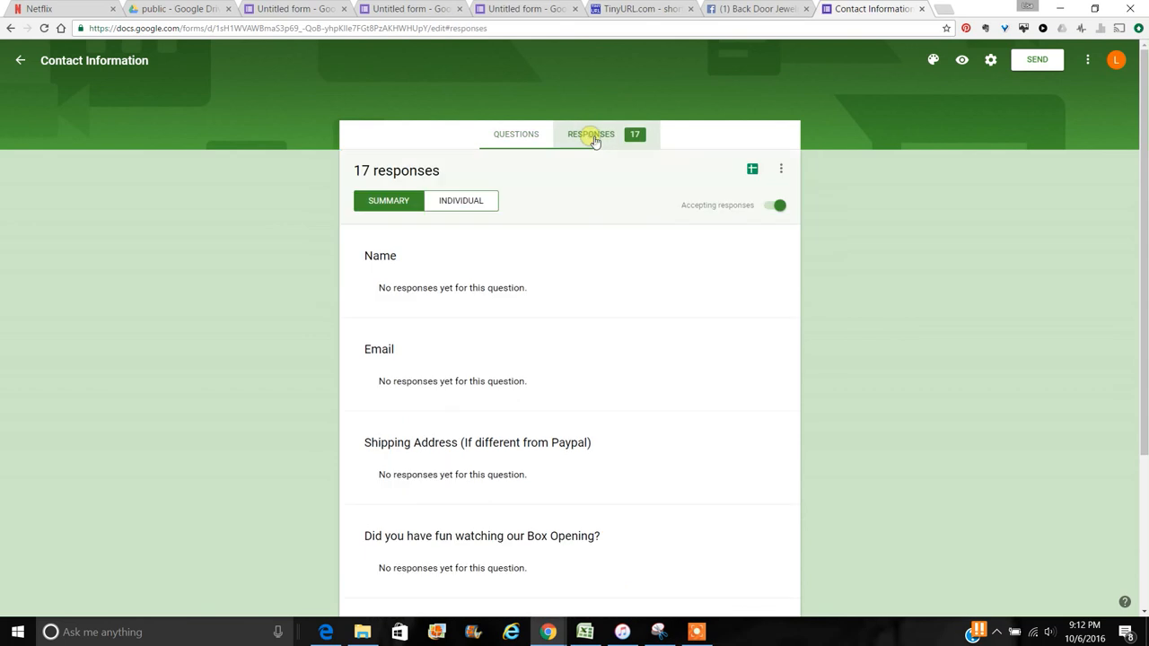
- Examine the Contact information form's submissions individually, going from the first response to the sixth
{"action": "left_click", "coordinate": [451, 209]}
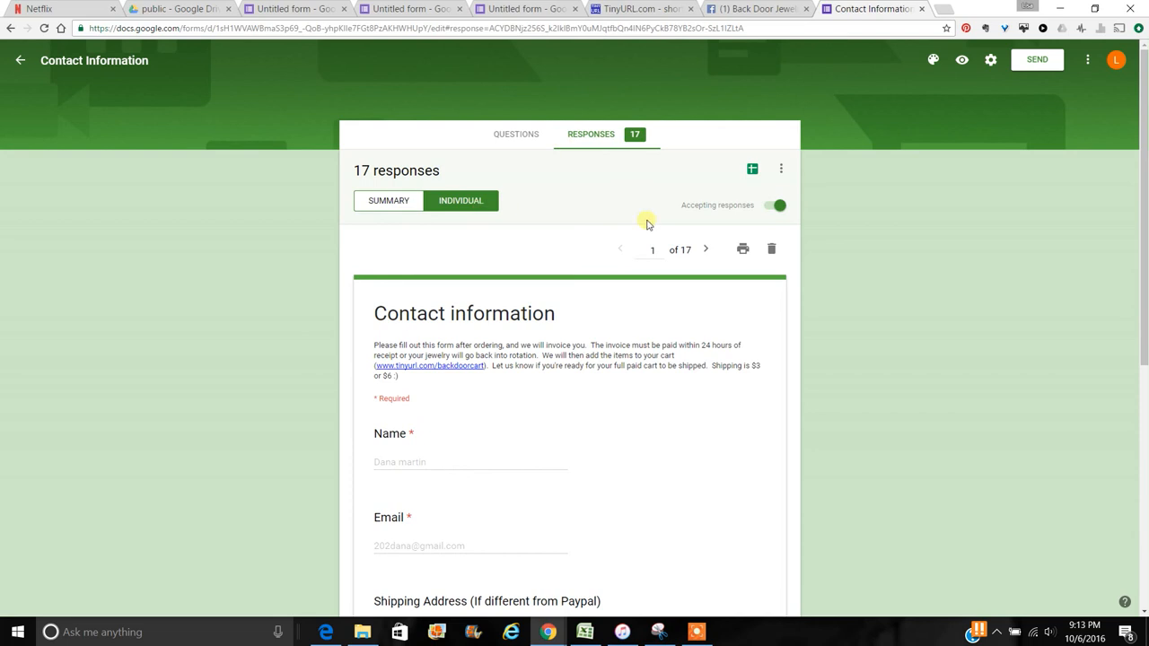
{"action": "left_click", "coordinate": [708, 251]}
{"action": "left_click", "coordinate": [709, 251]}
{"action": "left_click", "coordinate": [708, 252]}
{"action": "left_click", "coordinate": [708, 252]}
{"action": "left_click", "coordinate": [708, 251]}
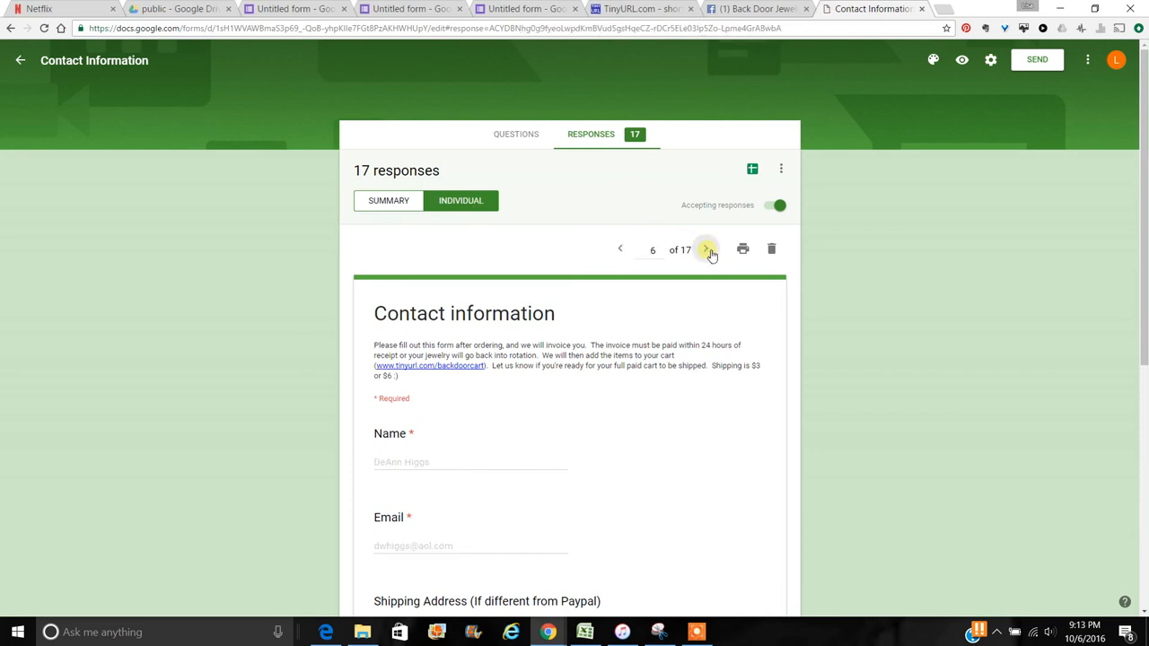
- View the Contact information responses in Google Sheets and select the PULLED column to examine the order tracking
{"action": "left_click", "coordinate": [753, 171]}
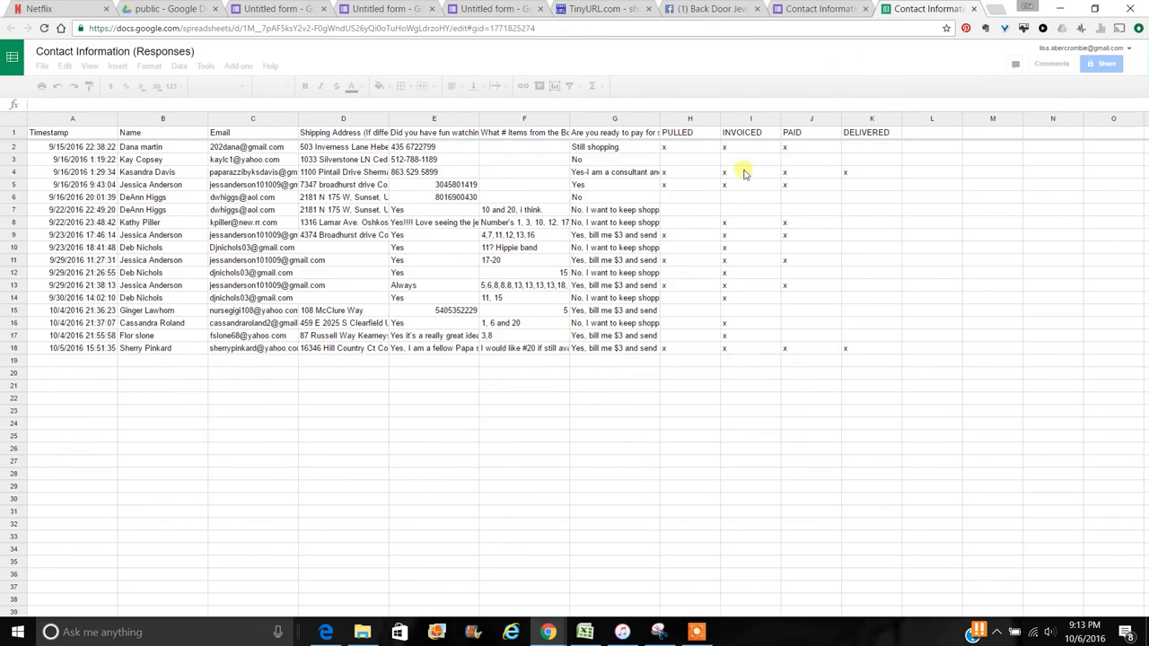
{"action": "left_click", "coordinate": [702, 119]}
{"action": "mouse_move", "coordinate": [702, 119]}
{"action": "left_mouse_down"}
{"action": "mouse_move", "coordinate": [818, 125]}
{"action": "mouse_move", "coordinate": [696, 135]}
{"action": "left_mouse_up"}
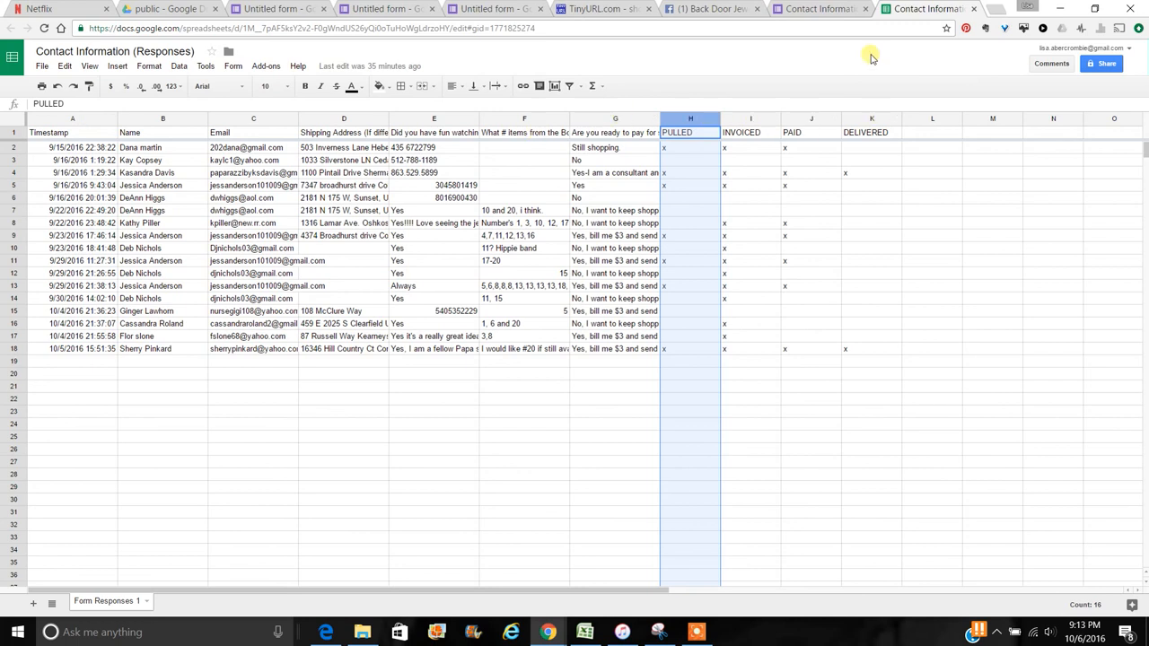
- Return from the responses spreadsheet to the questions of the Checkout Form in the form editor
{"action": "left_click", "coordinate": [844, 7]}
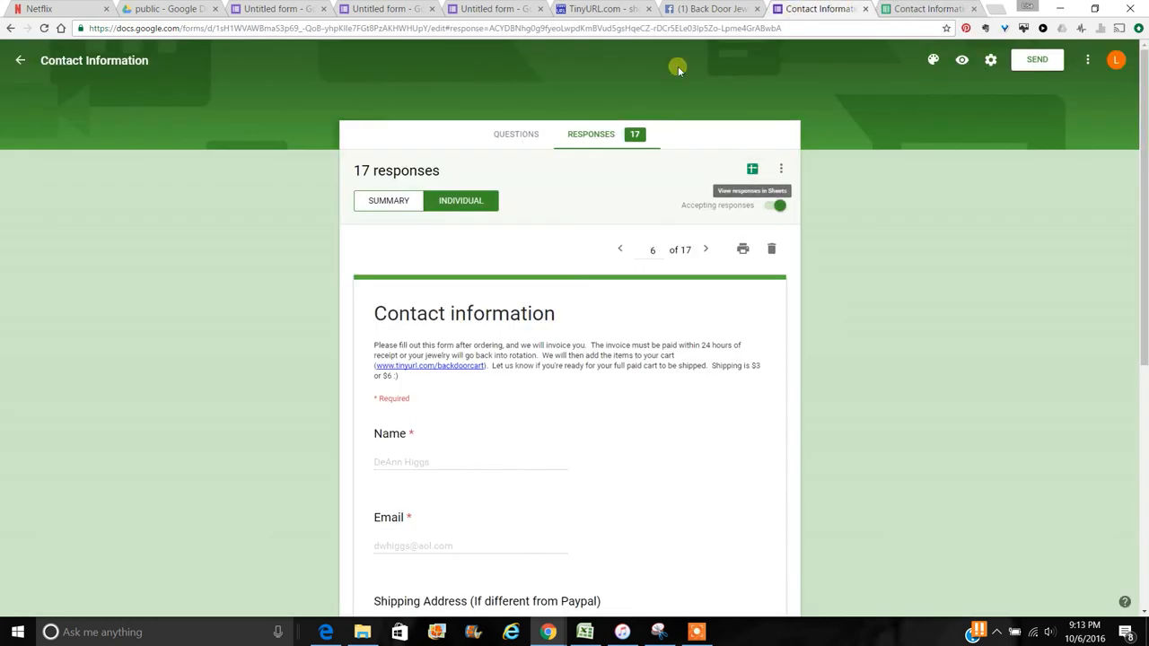
{"action": "left_click", "coordinate": [476, 9]}
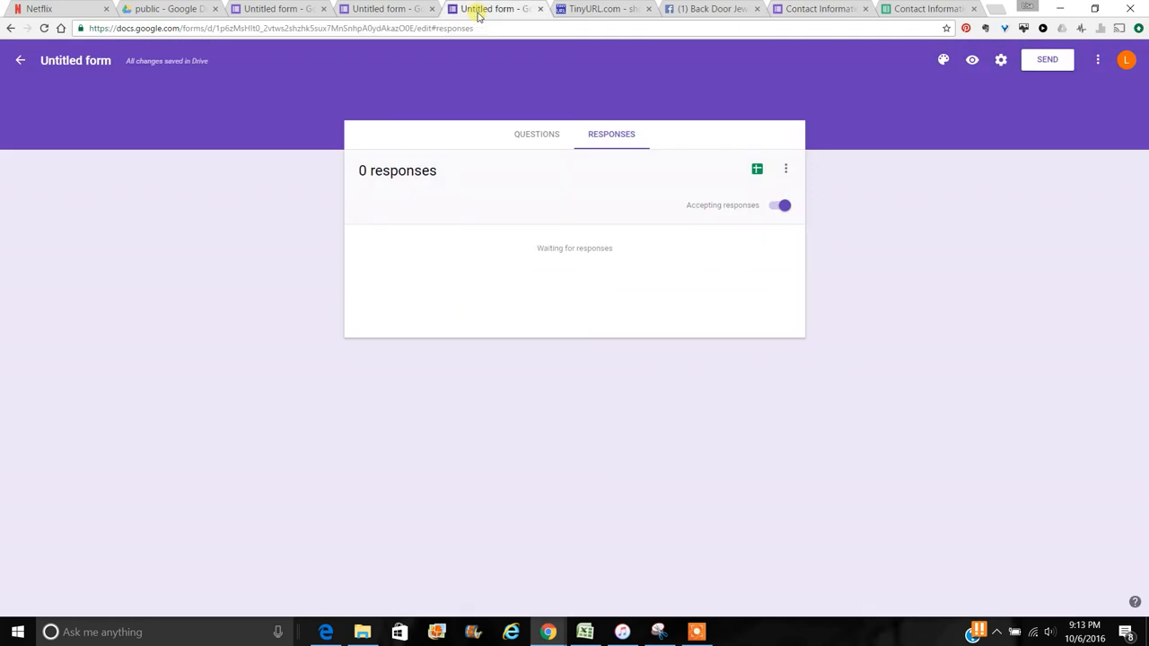
{"action": "left_click", "coordinate": [404, 10]}
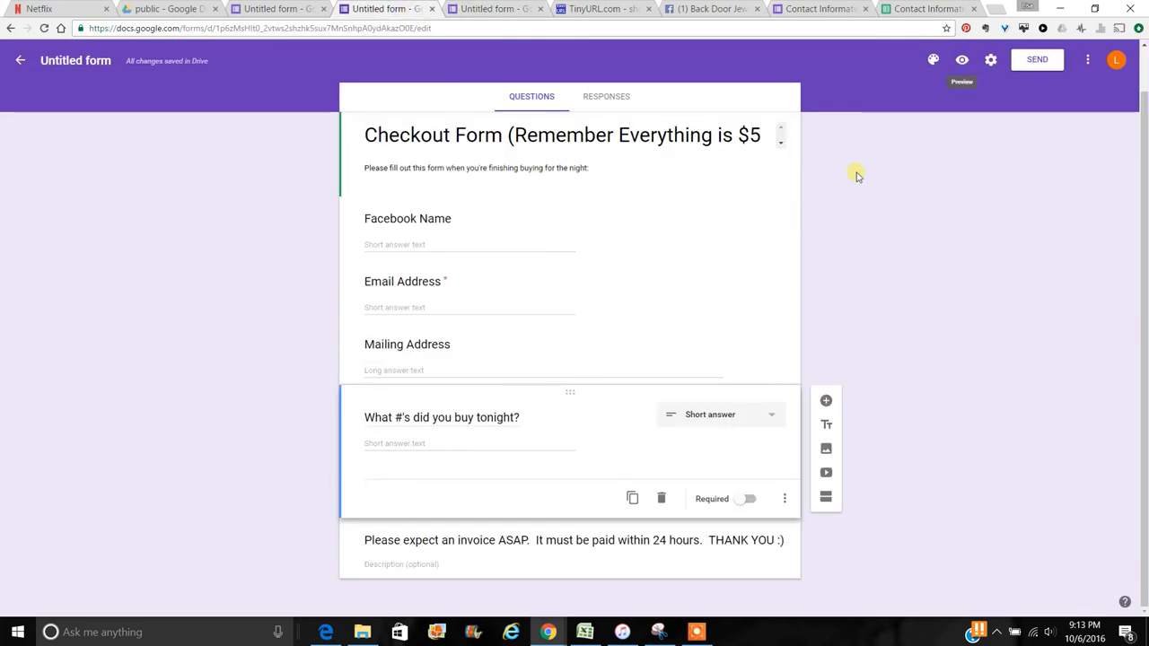